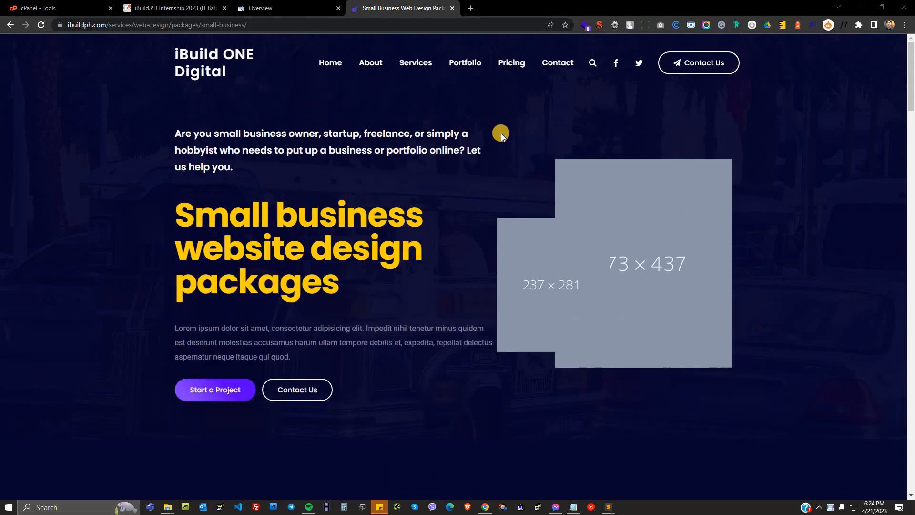
Step: Look over the small business web design page and switch to Google Search Console
scroll(472, 150, "down", 4)
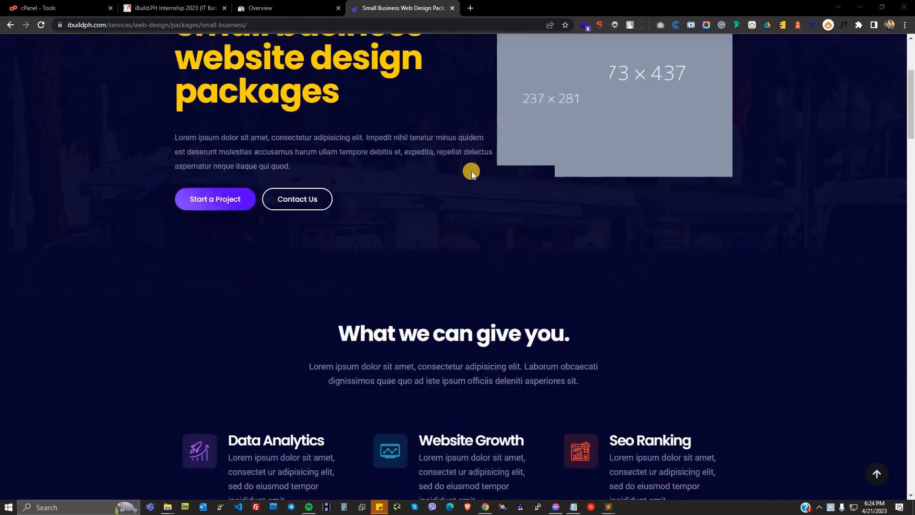
scroll(471, 170, "up", 4)
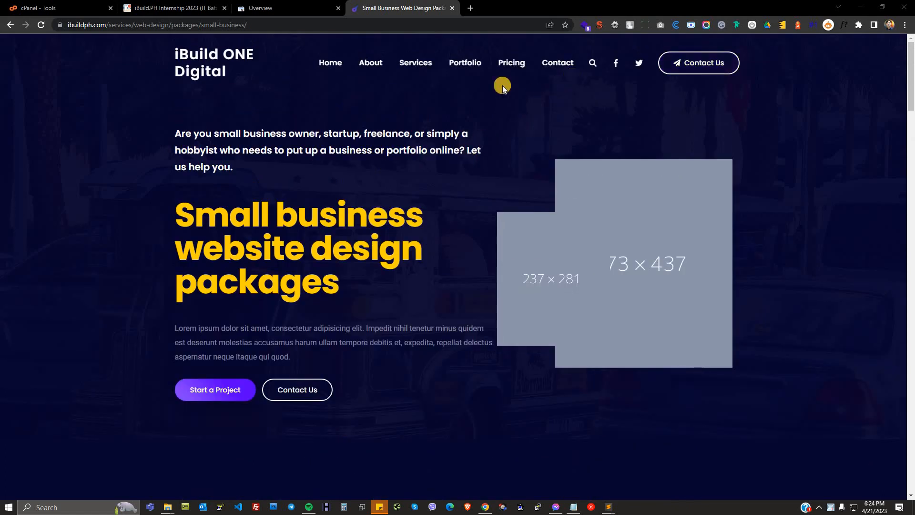
left_click(278, 7)
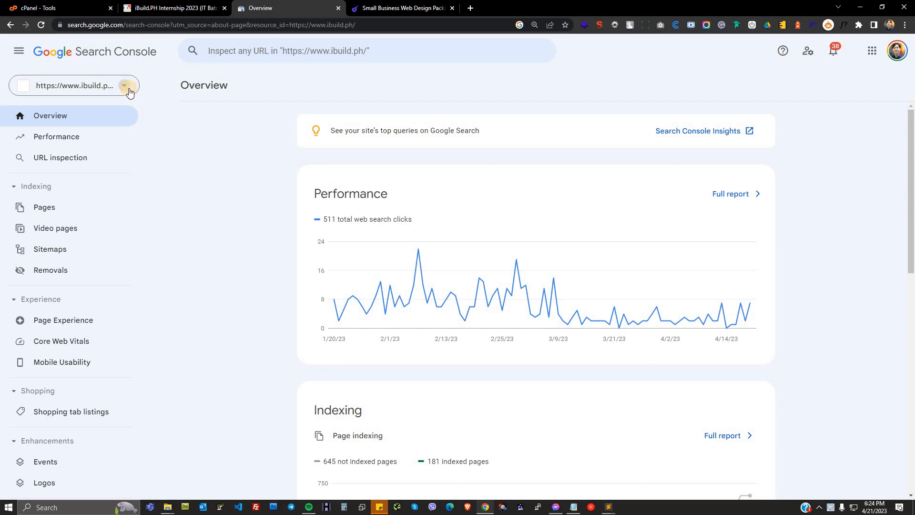
Step: View the list of existing Search Console properties and check which Google account is signed in
left_click(128, 88)
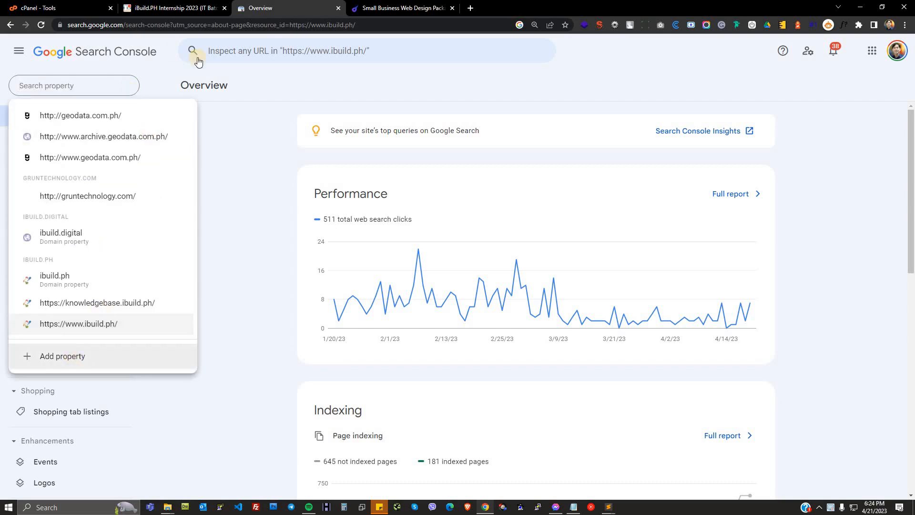
left_click(302, 88)
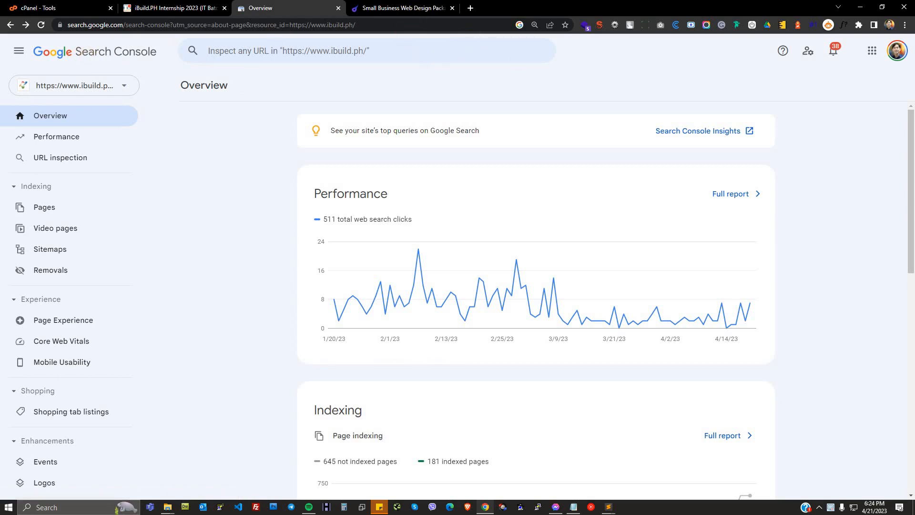
left_click(897, 60)
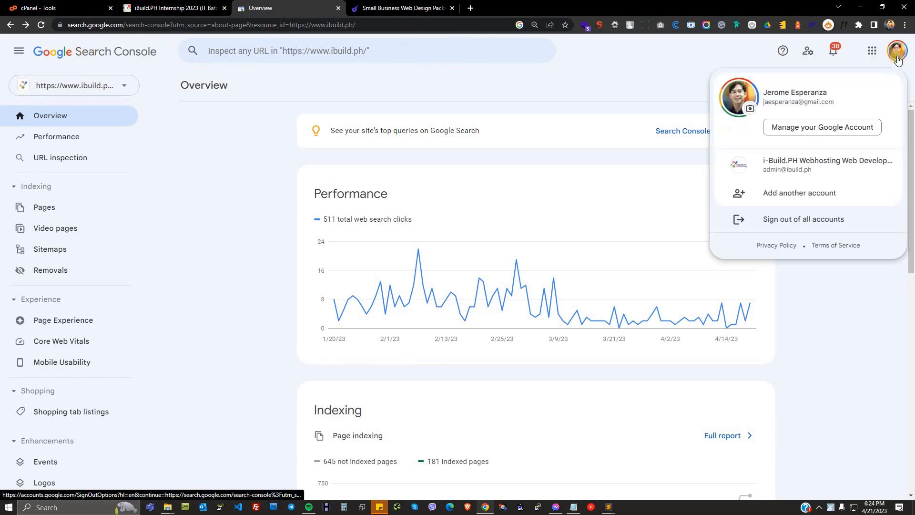
left_click(627, 84)
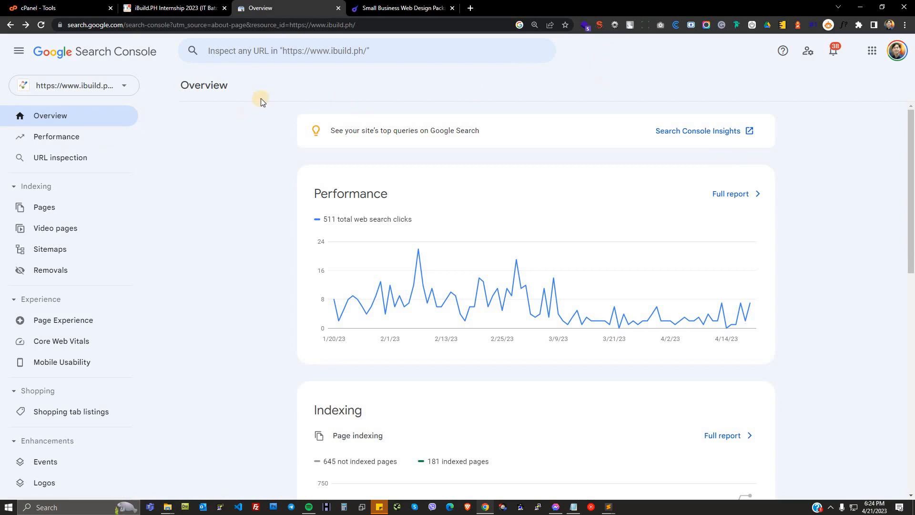
Step: Start adding a new property and compare the Domain and URL prefix property types
left_click(124, 86)
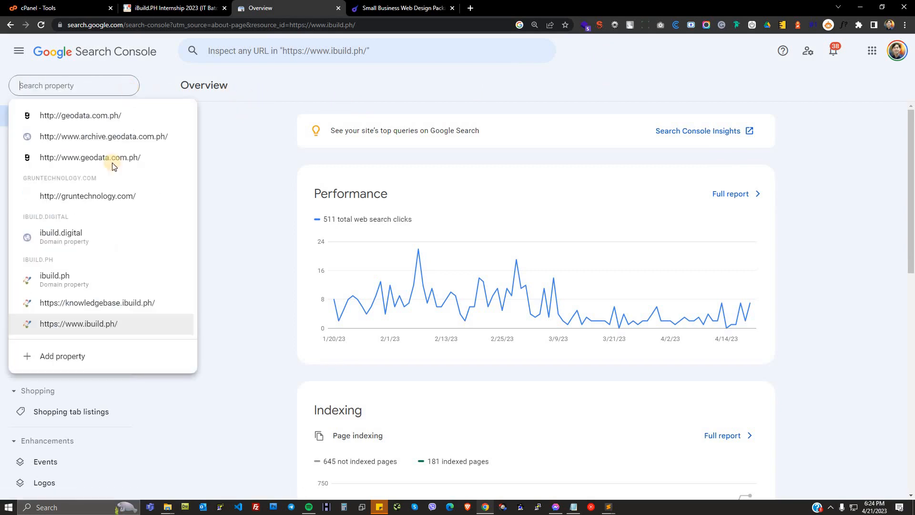
left_click(86, 357)
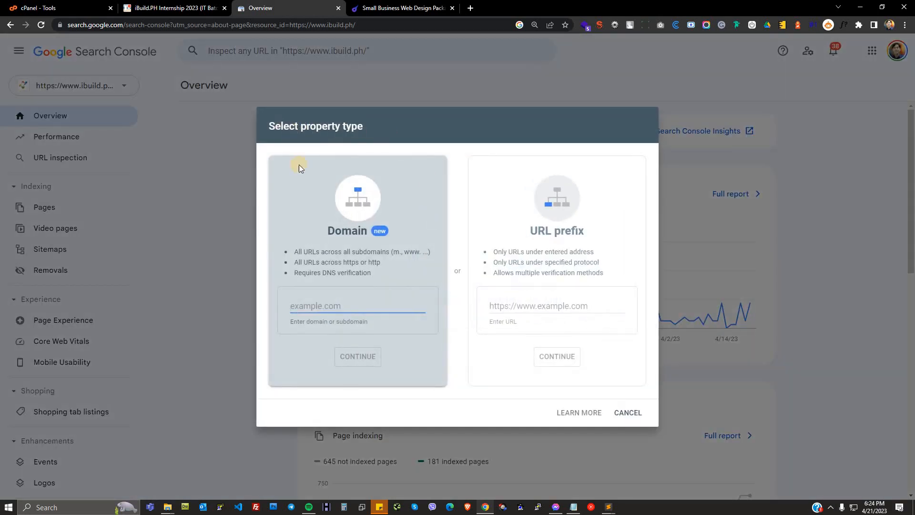
double_click(317, 123)
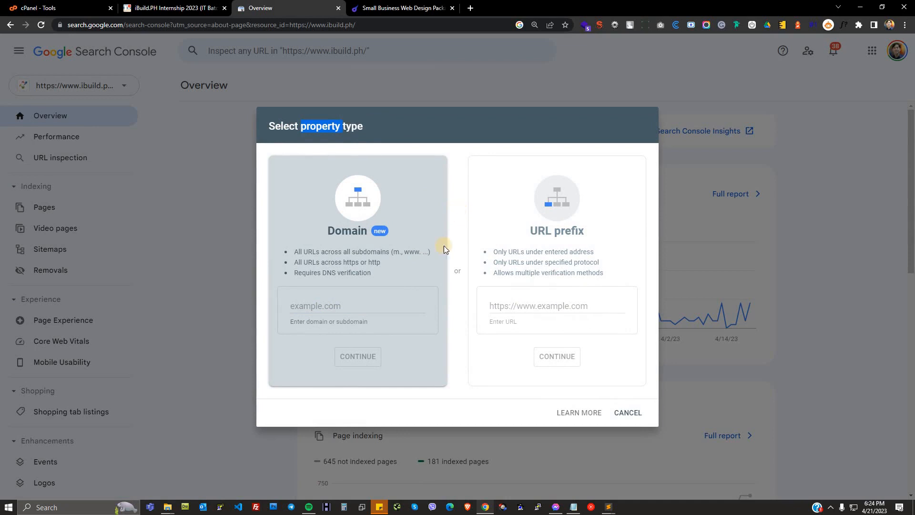
left_click(347, 306)
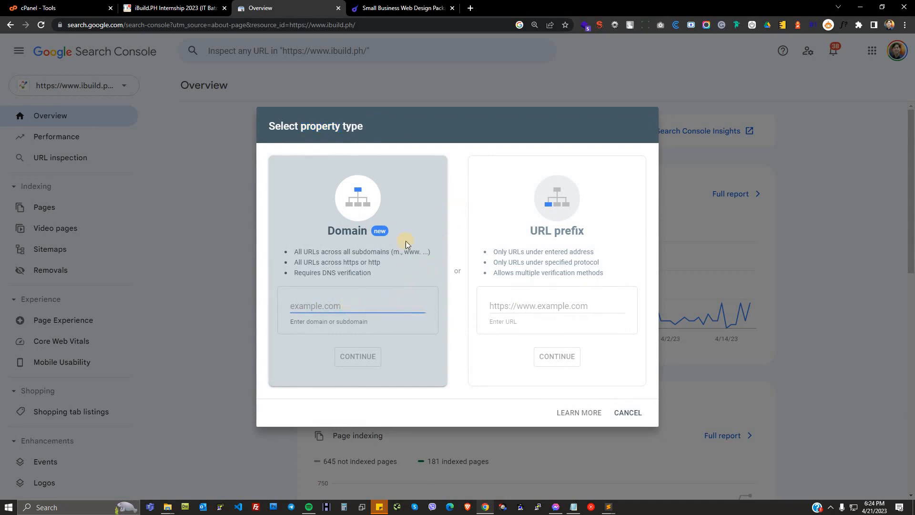
left_click(521, 306)
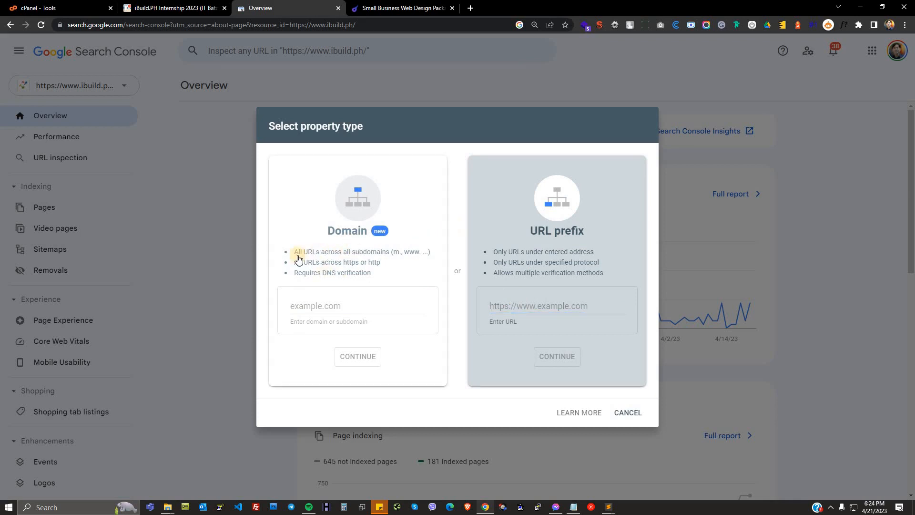
left_click_drag(292, 254, 378, 271)
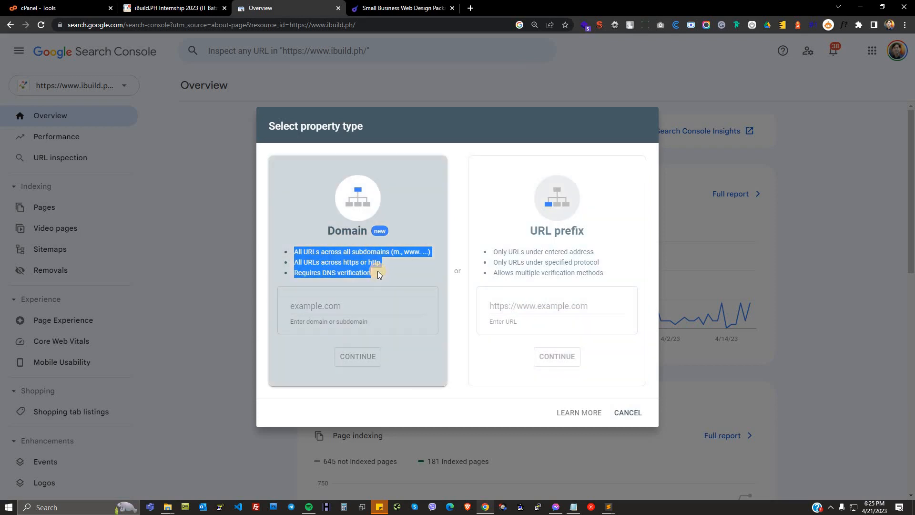
left_click(325, 306)
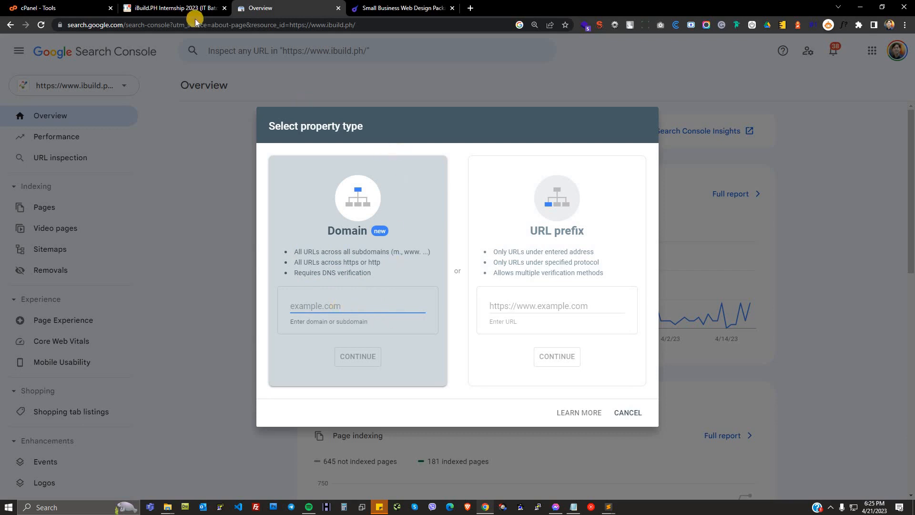
Step: Copy the domain ibuildph.com from the website's address and submit it as a Domain property
left_click(401, 8)
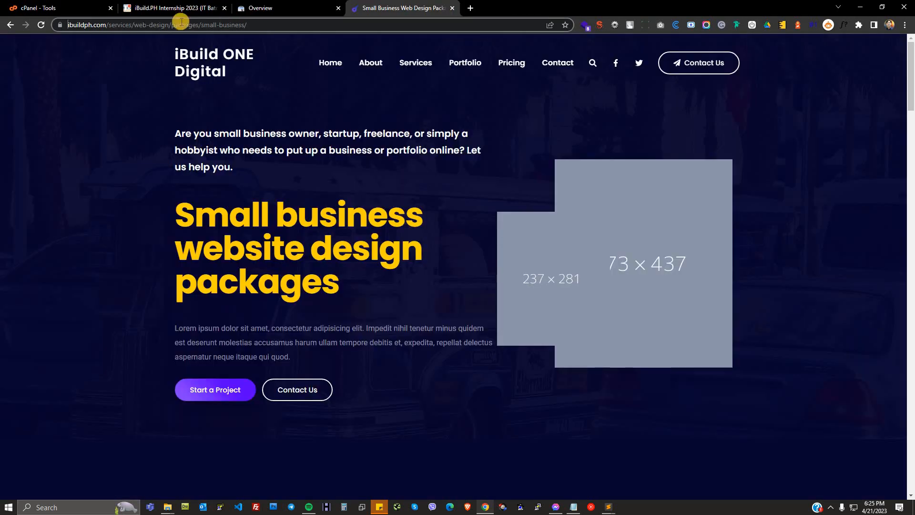
left_click(114, 28)
left_click_drag(128, 25, 91, 28)
key("ctrl+c")
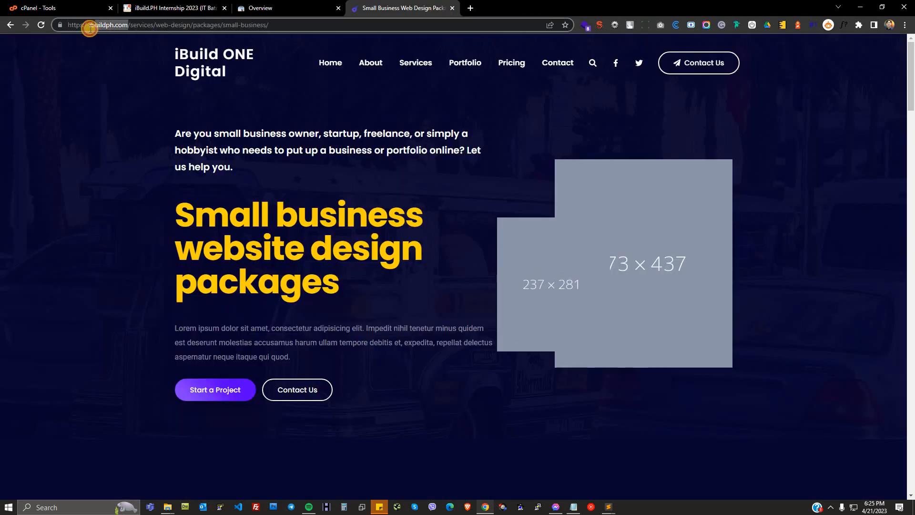
left_click(257, 8)
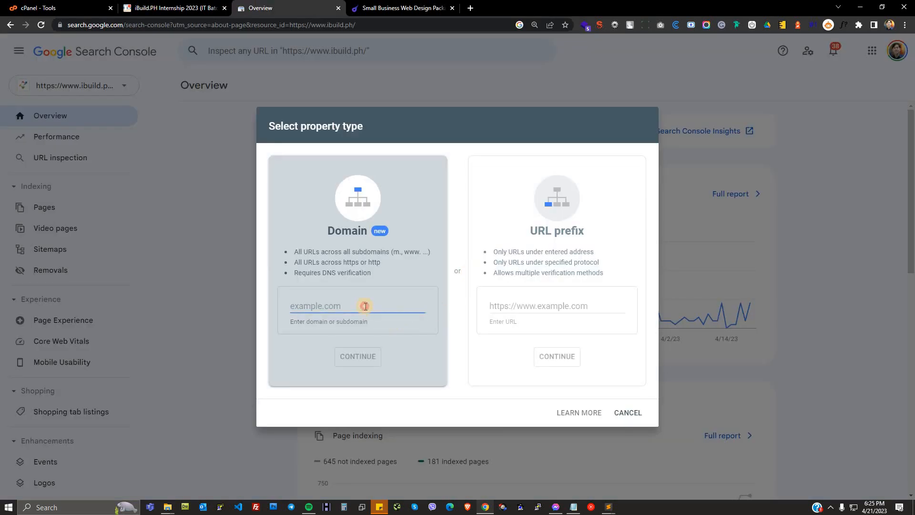
key("ctrl+v")
left_click(374, 357)
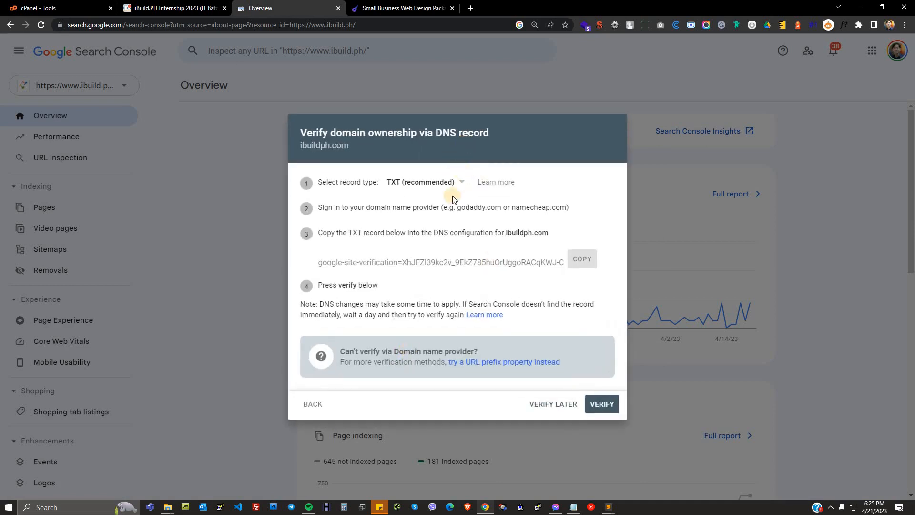
Step: Review the DNS record types offered for verifying domain ownership, leaving TXT selected
left_click(461, 182)
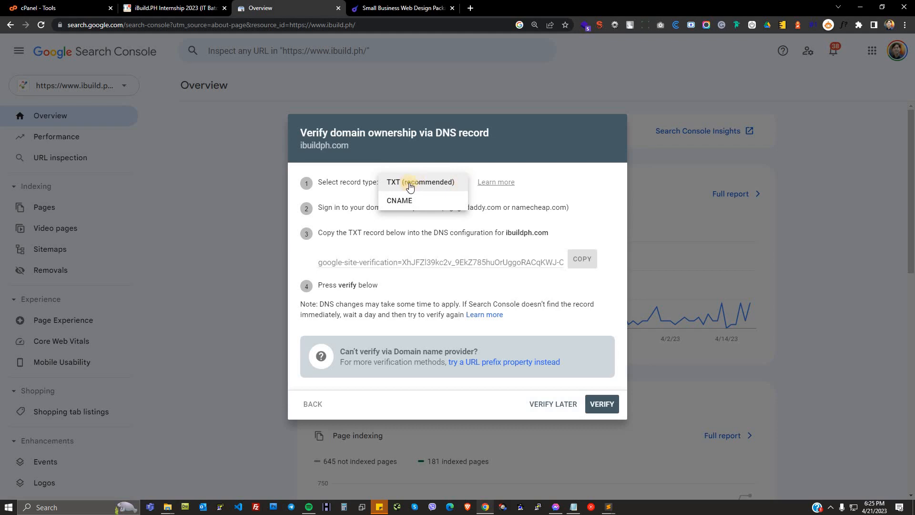
left_click_drag(437, 130, 490, 133)
left_click(460, 184)
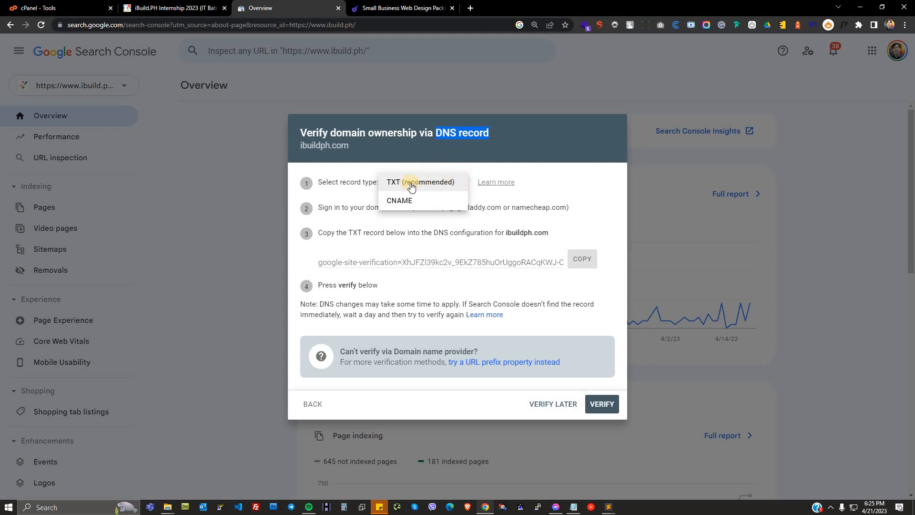
left_click(506, 153)
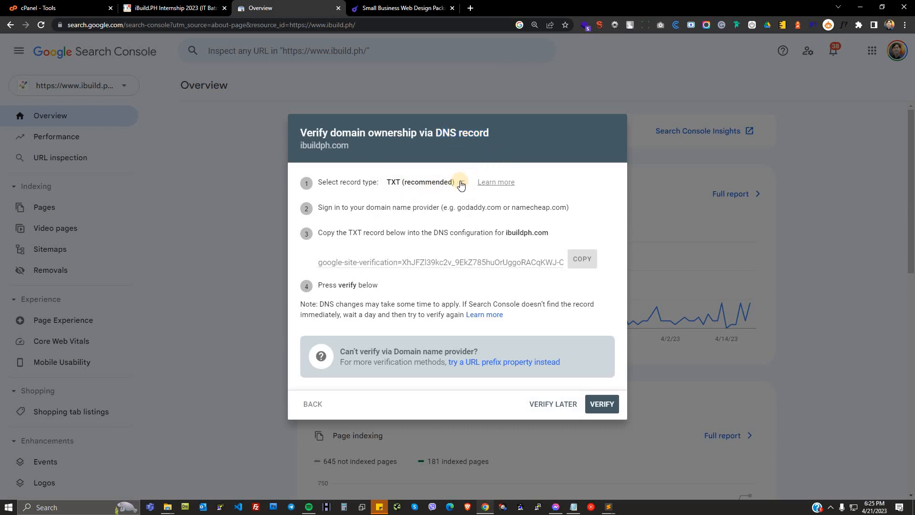
Step: Look at the cPanel tools page and the website, and return to the Search Console verification
left_click(96, 11)
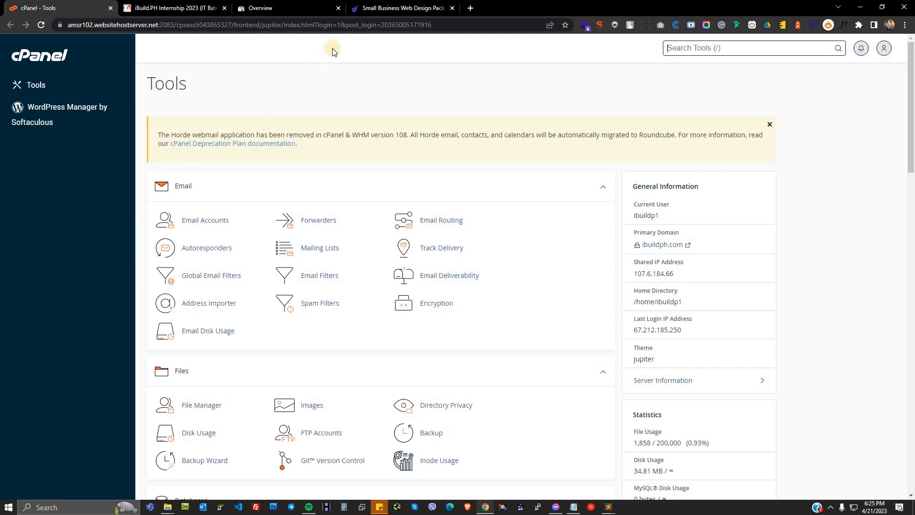
left_click(377, 5)
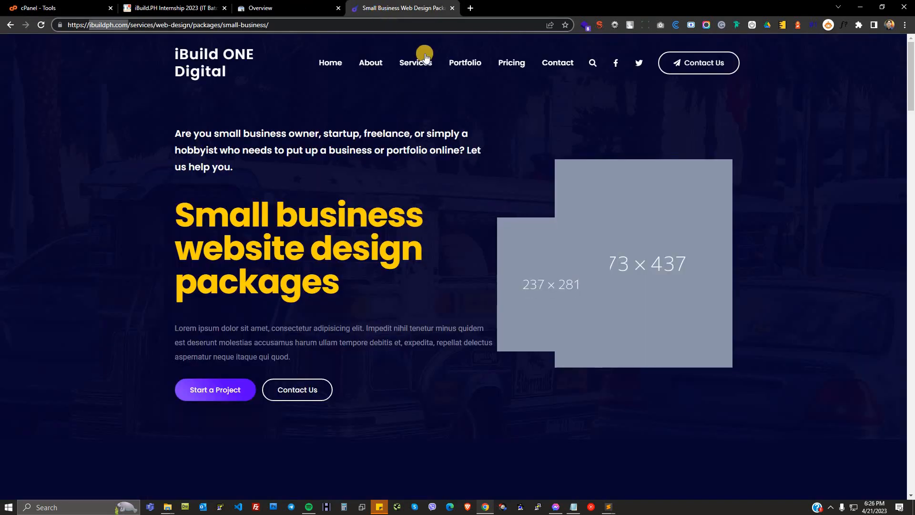
left_click(83, 9)
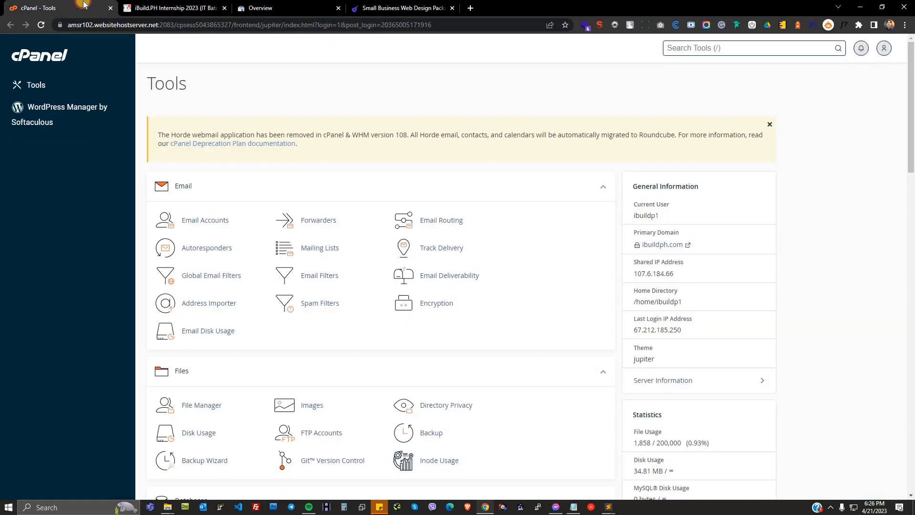
left_click(310, 7)
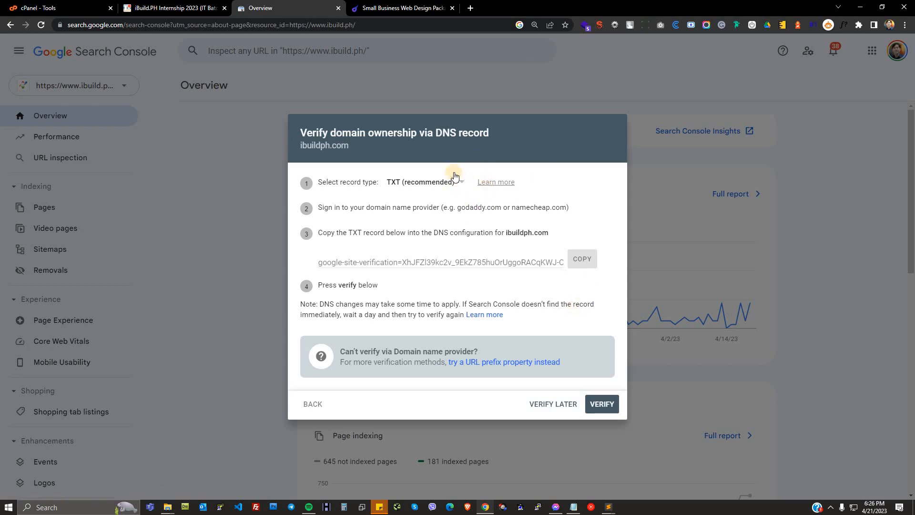
Step: Back out of the DNS verification and activate the URL prefix property type
left_click(322, 411)
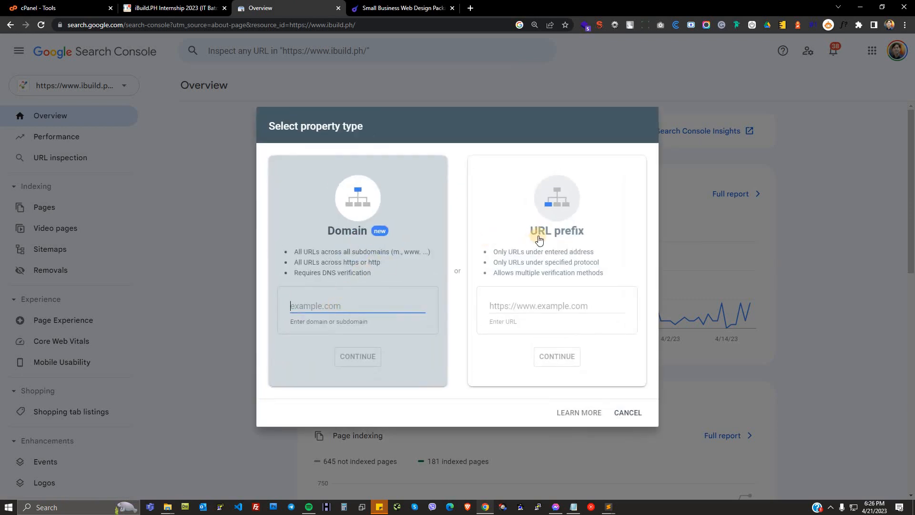
left_click_drag(526, 234, 589, 234)
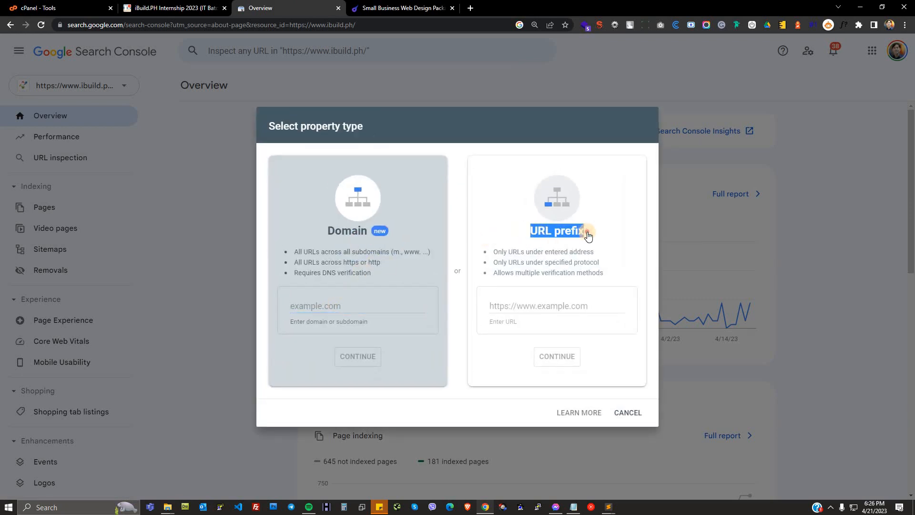
left_click(510, 306)
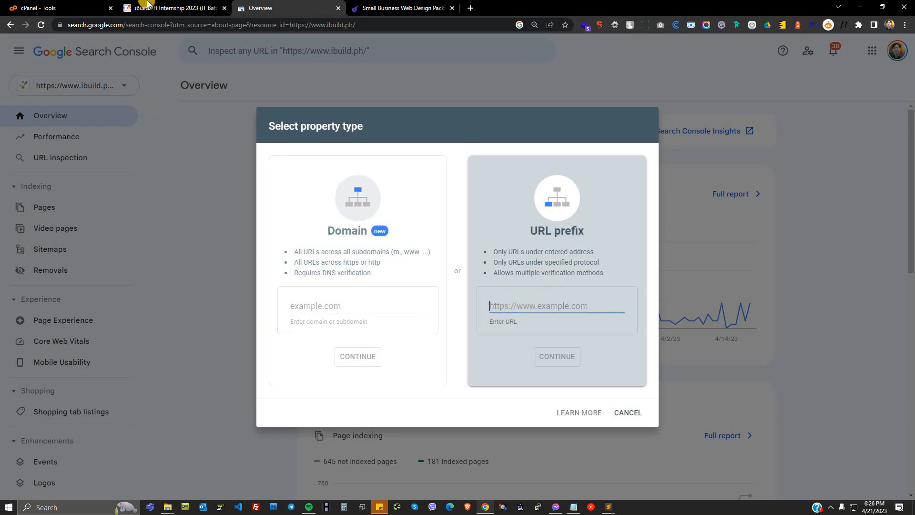
left_click(376, 8)
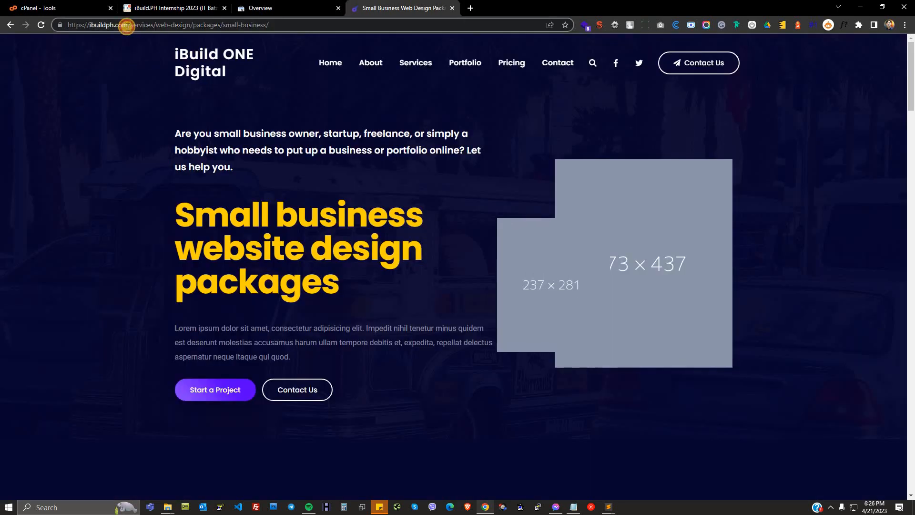
left_click_drag(127, 25, 57, 25)
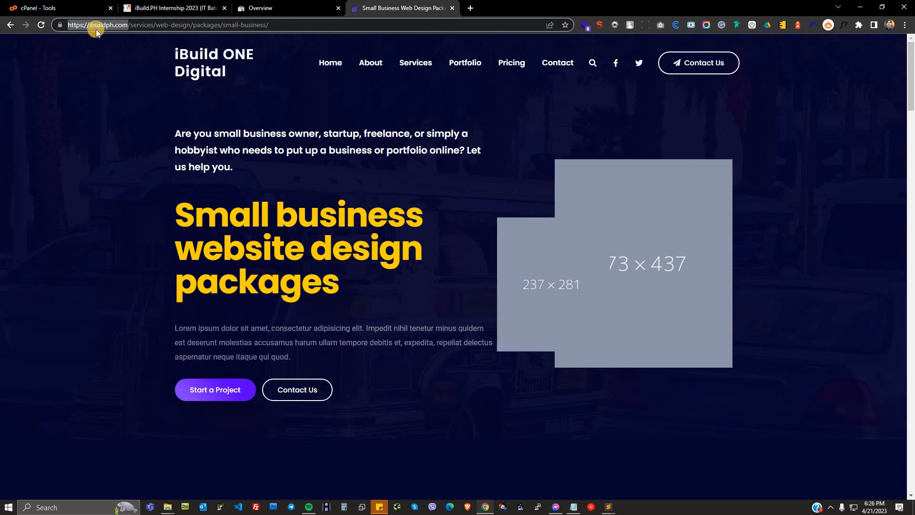
left_click(291, 8)
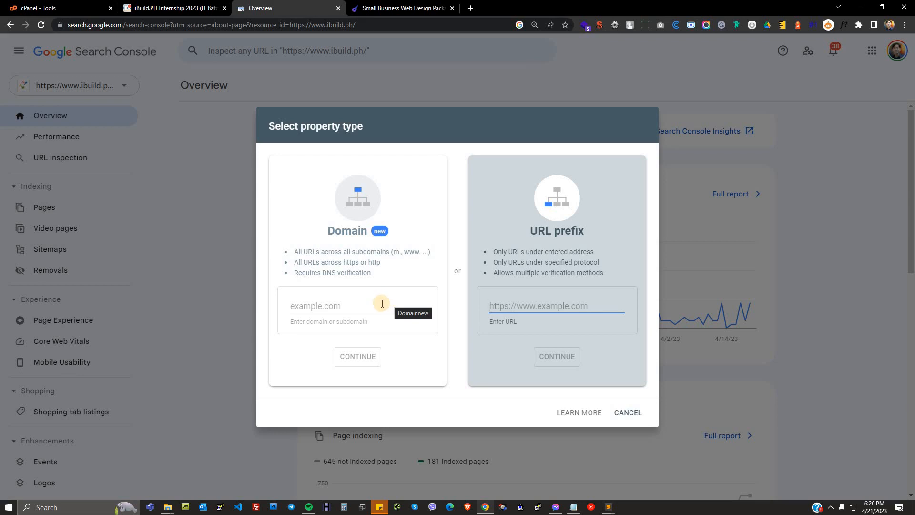
left_click(381, 305)
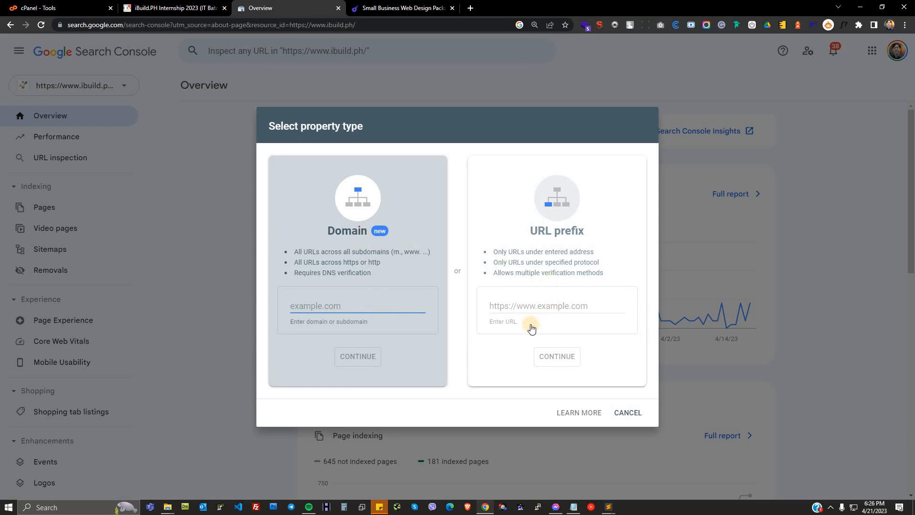
left_click(403, 8)
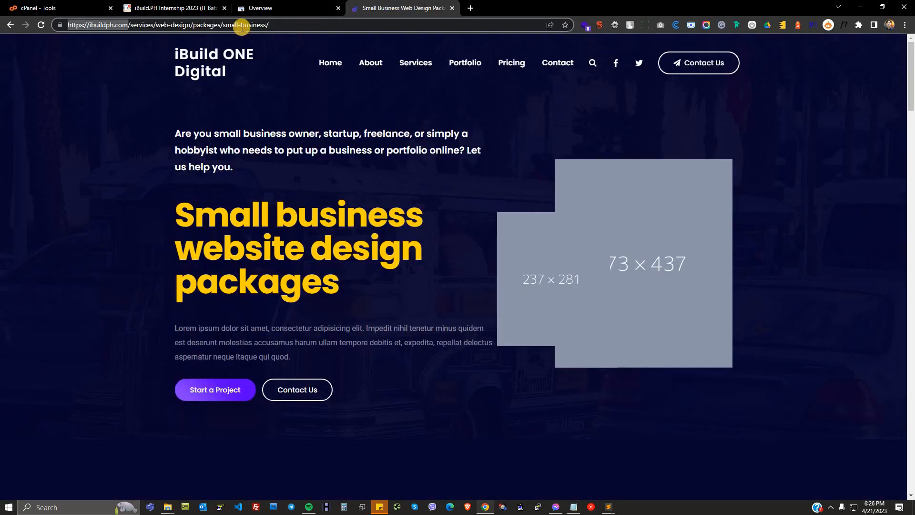
left_click(130, 26)
left_click_drag(129, 26, 61, 28)
key("ctrl+c")
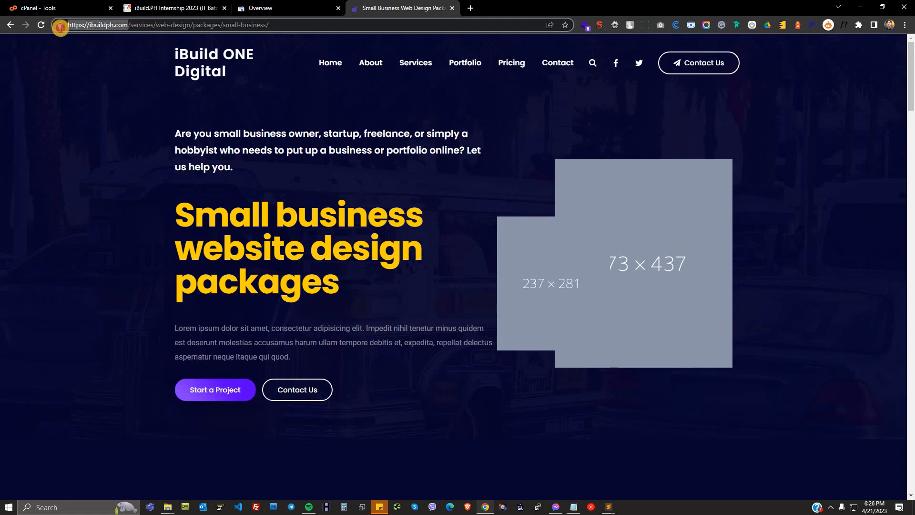
Step: Return to Search Console and enter the copied website address as the URL prefix property
left_click(294, 7)
left_click(524, 305)
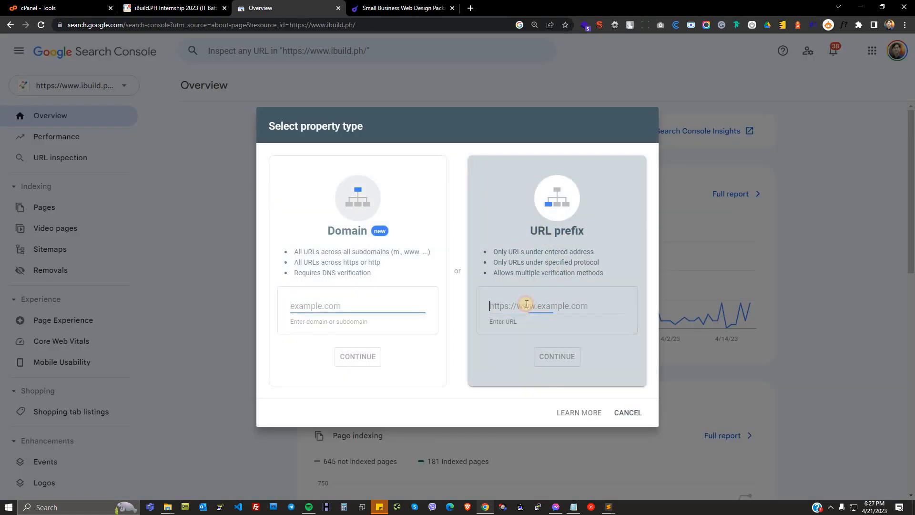
left_click(384, 307)
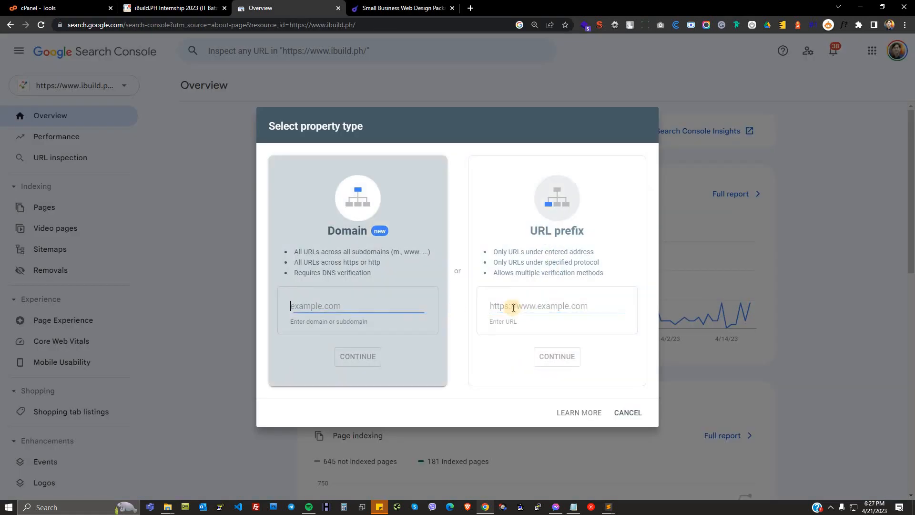
left_click(517, 306)
left_click(388, 6)
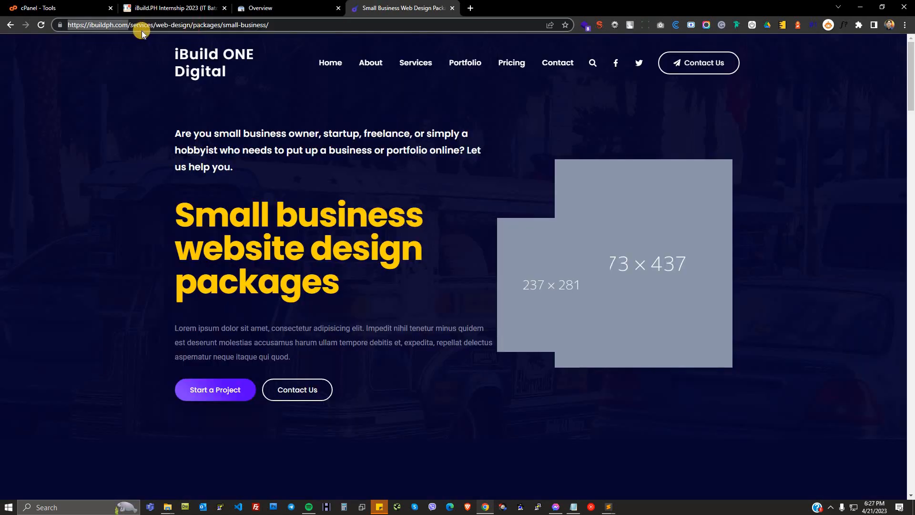
left_click(267, 7)
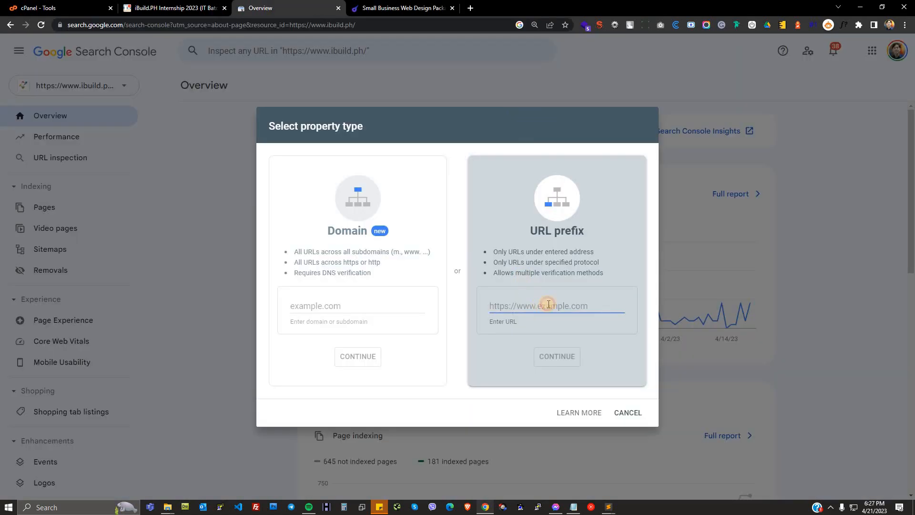
key("ctrl+v")
left_click_drag(580, 309, 483, 303)
key("ctrl+c")
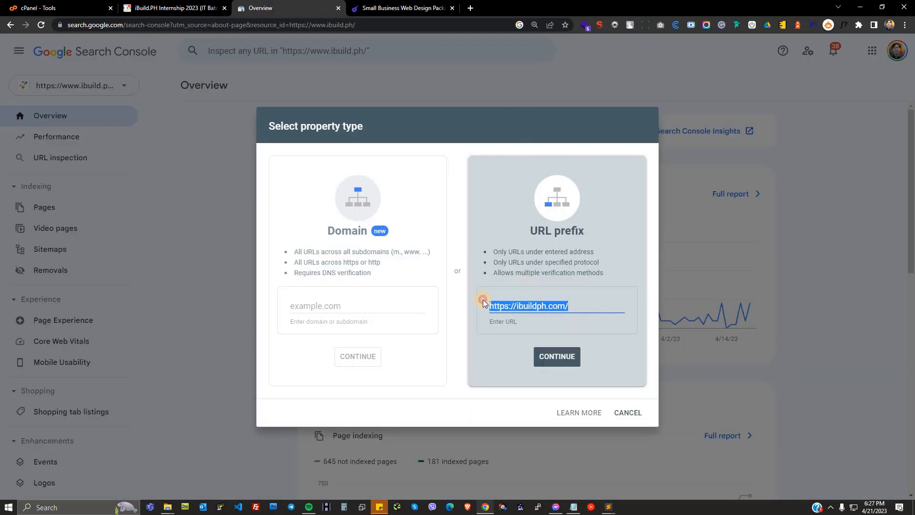
key("BackSpace")
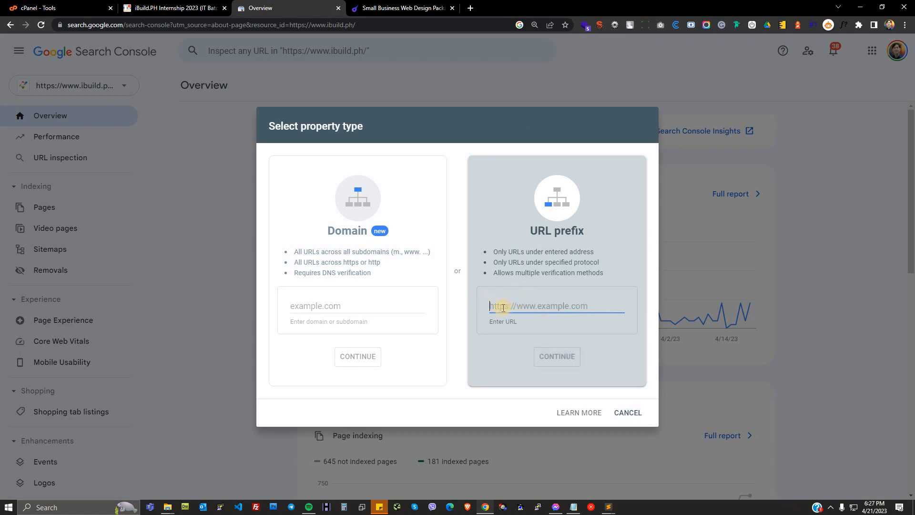
key("ctrl+v")
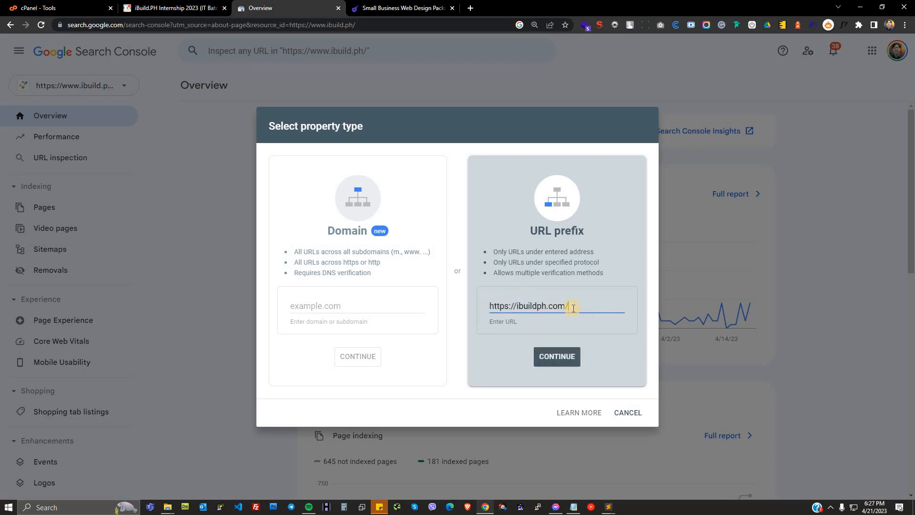
left_click_drag(566, 306, 582, 302)
left_click(516, 306)
type("www.")
type(".")
key("shift+Left")
key("shift+Left")
key("shift+Left")
key("shift+Left")
key("BackSpace")
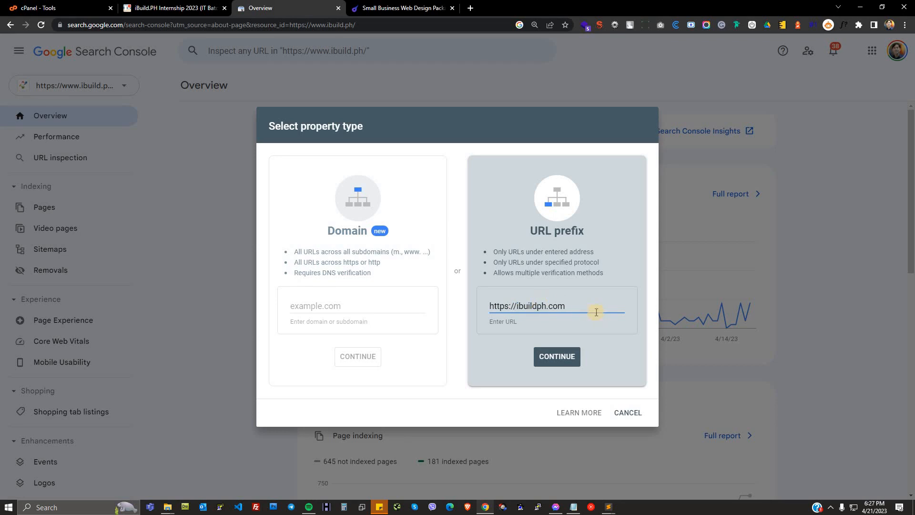
Step: Copy ibuildph.com from the URL prefix and open it in a new browser tab
key("shift+End")
key("ctrl+c")
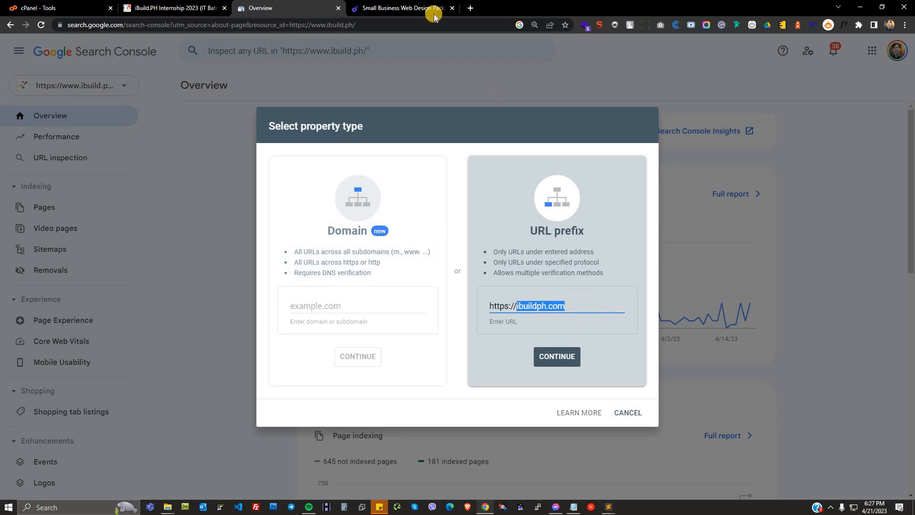
left_click(470, 8)
key("ctrl+v")
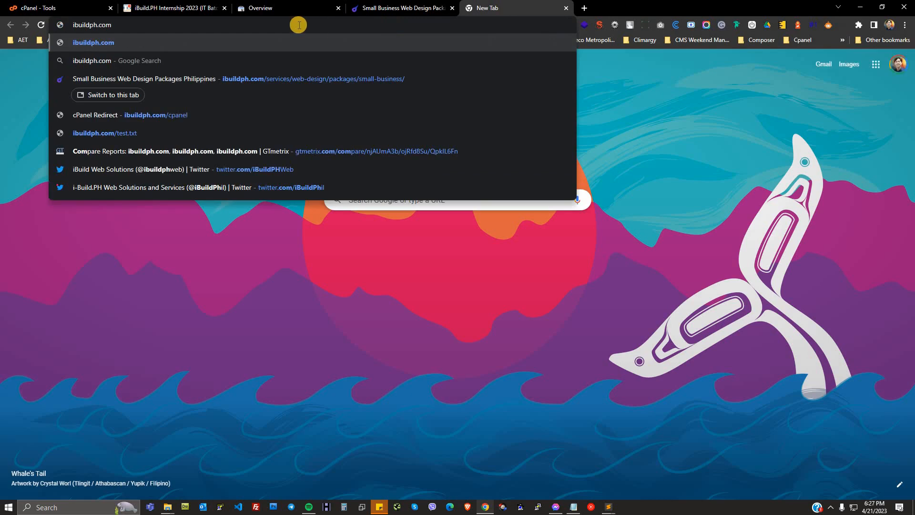
key("Return")
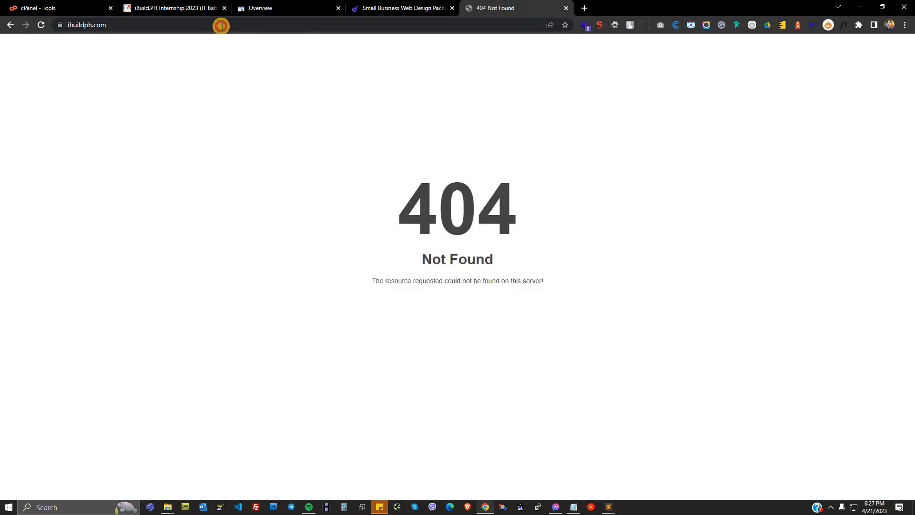
left_click(228, 25)
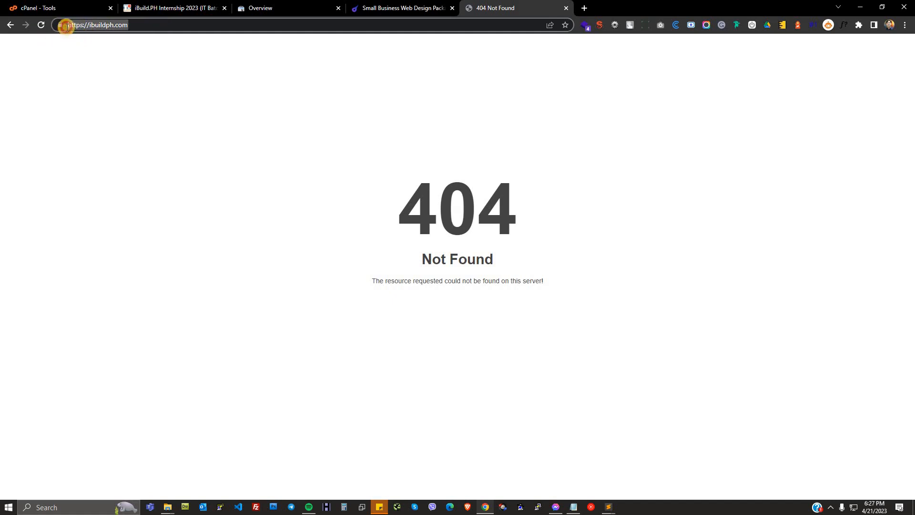
left_click(89, 25)
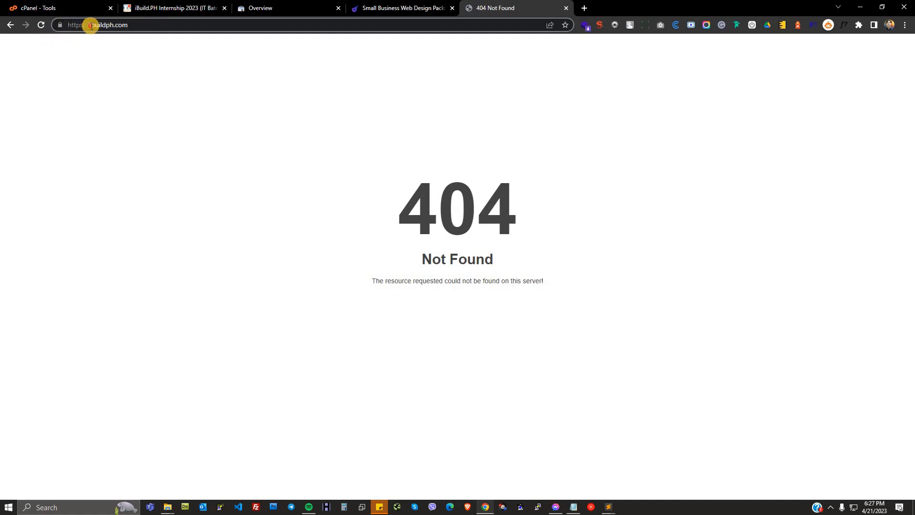
left_click_drag(90, 25, 55, 25)
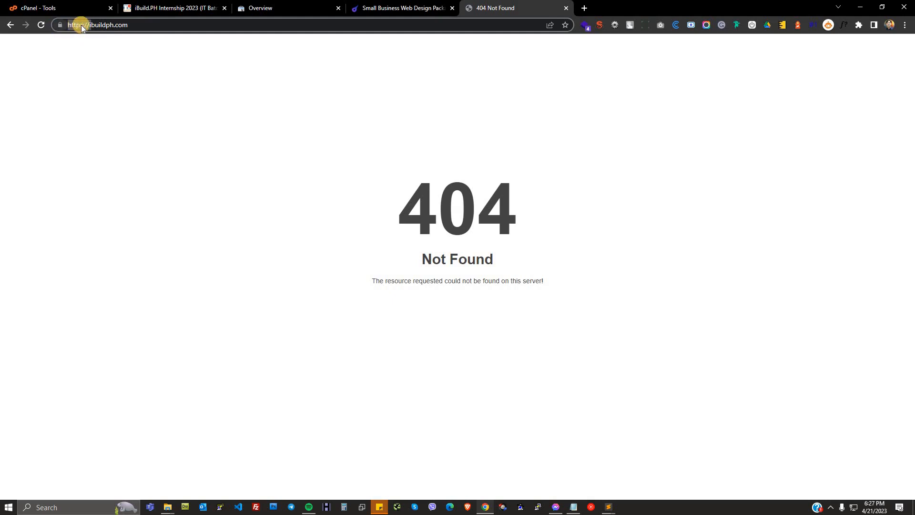
double_click(139, 27)
left_click(89, 27)
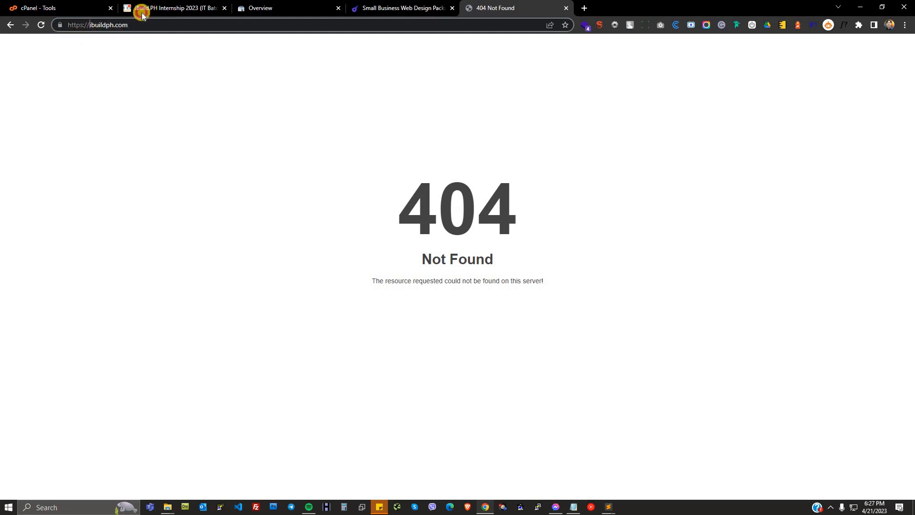
type("www.")
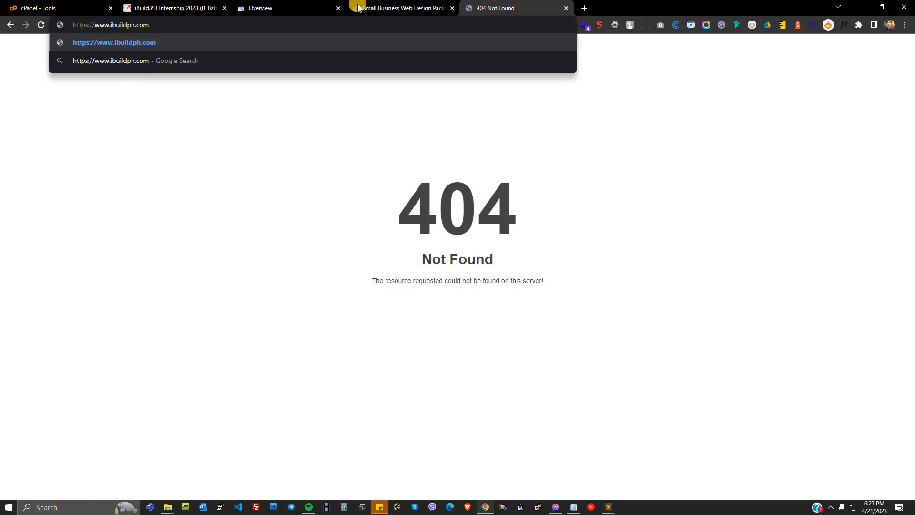
key("BackSpace")
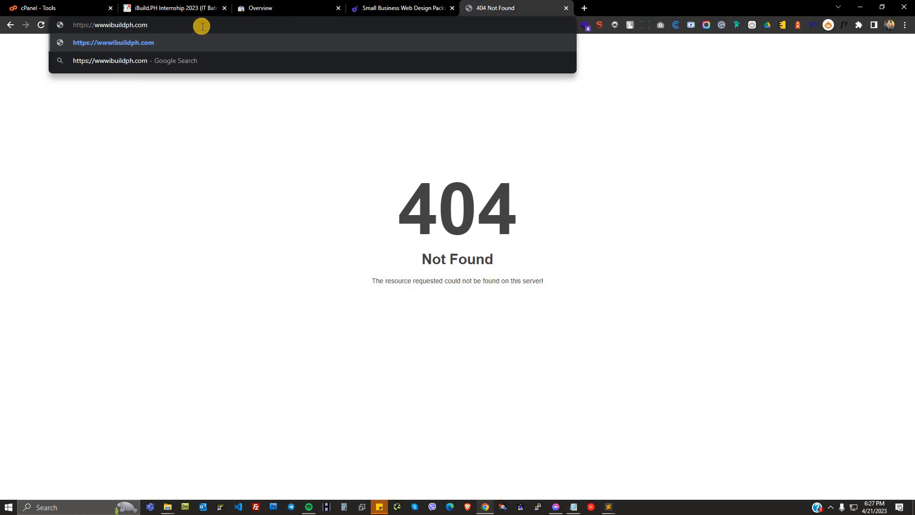
type(";")
key("BackSpace")
key("BackSpace")
key("BackSpace")
key("BackSpace")
left_click(382, 8)
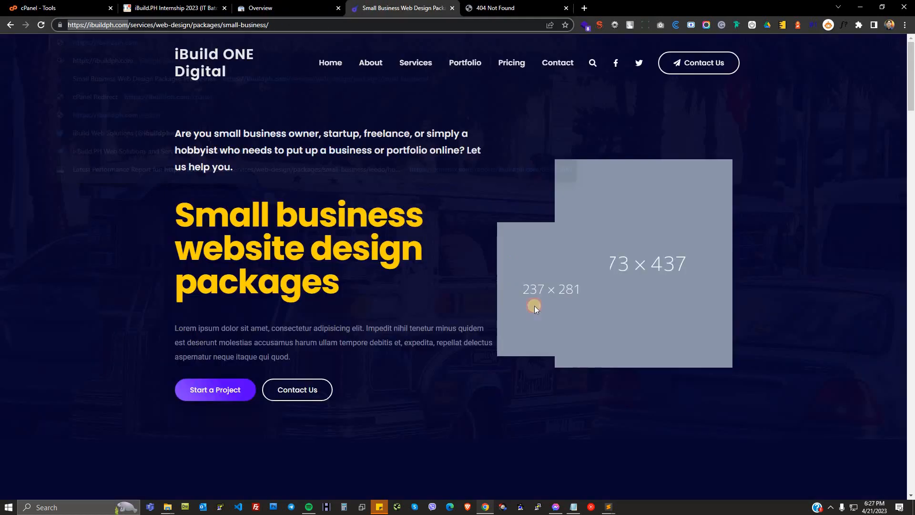
left_click(264, 12)
left_click(578, 303)
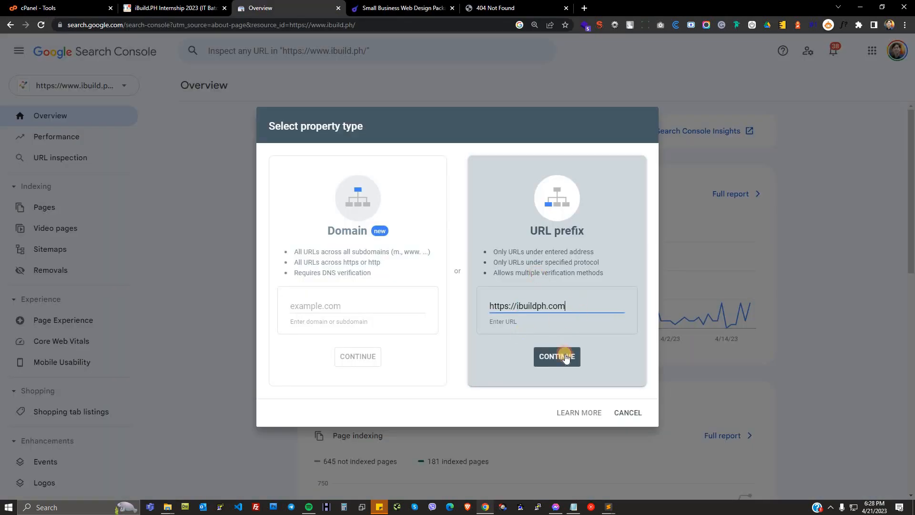
left_click(564, 357)
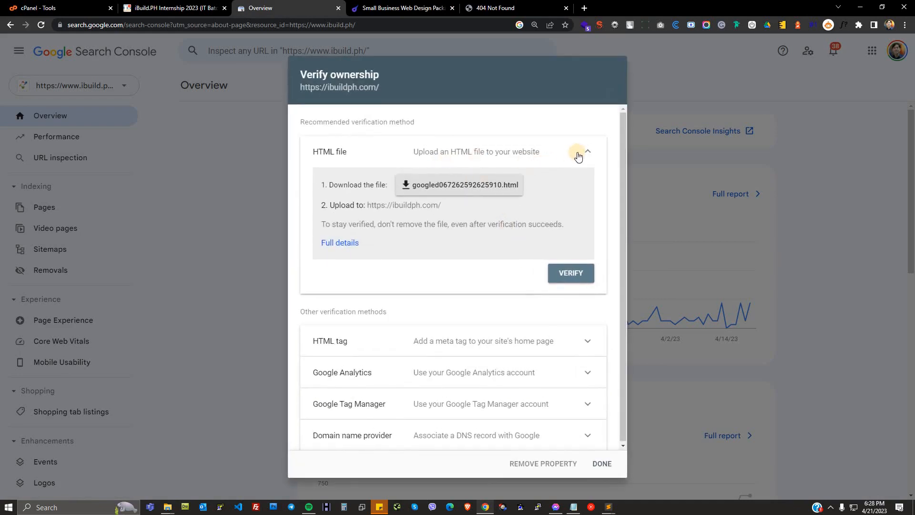
Step: Review the HTML file verification method and its file download, cancelling the save
left_click_drag(327, 79, 386, 79)
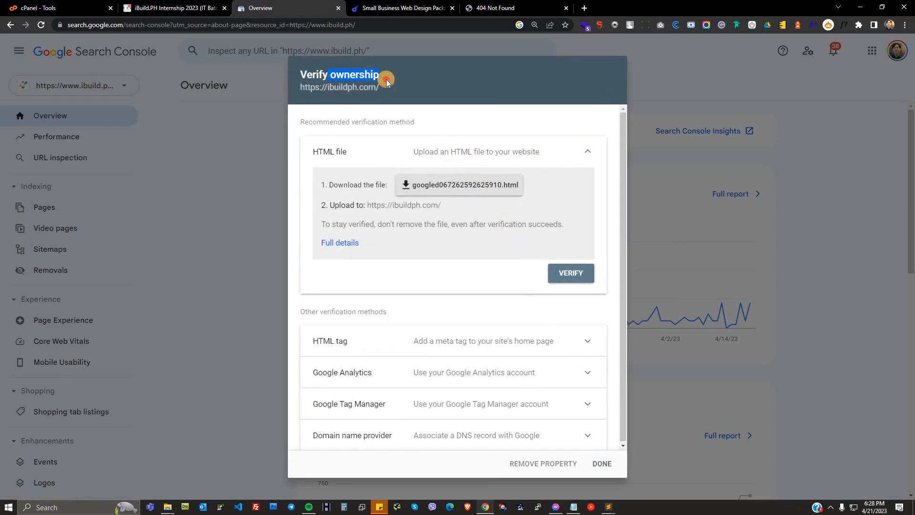
left_click(588, 153)
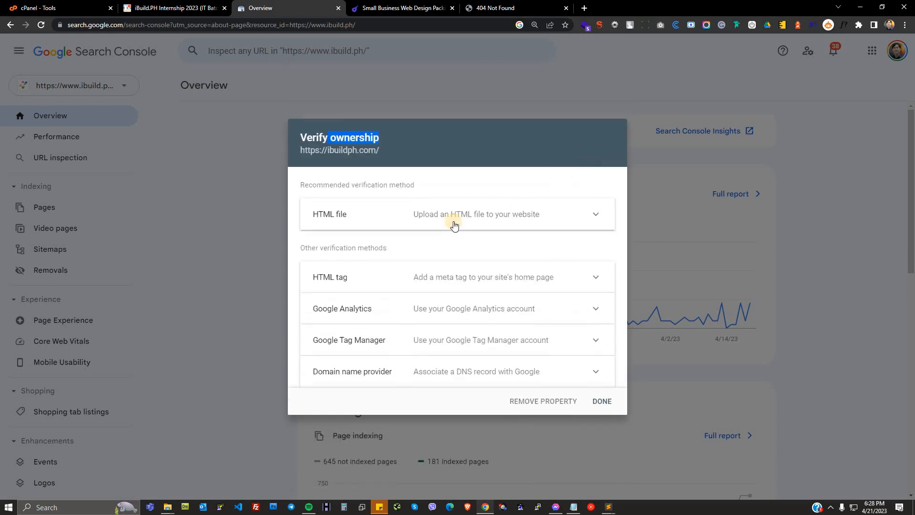
left_click(592, 217)
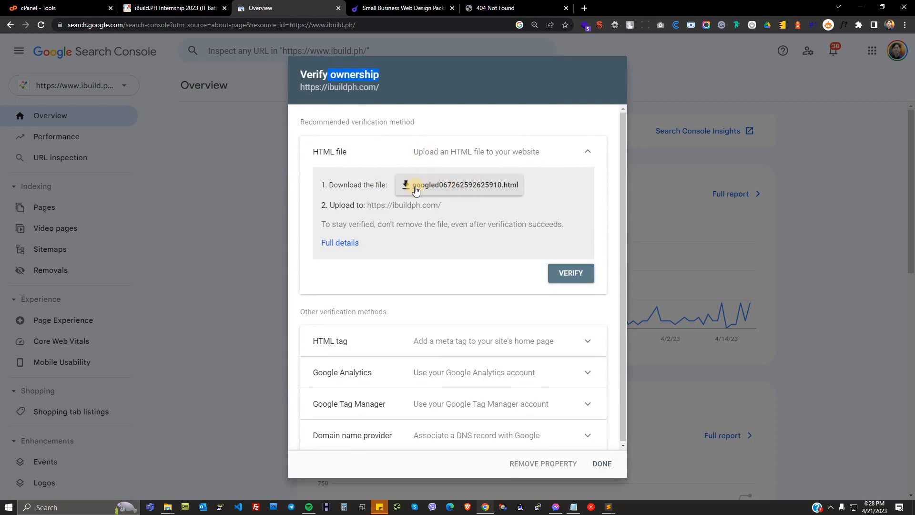
left_click(432, 187)
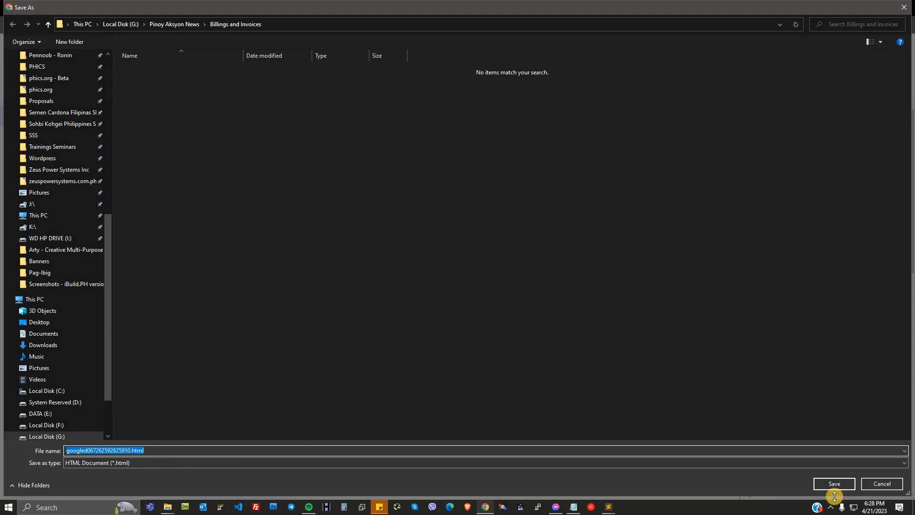
left_click(881, 487)
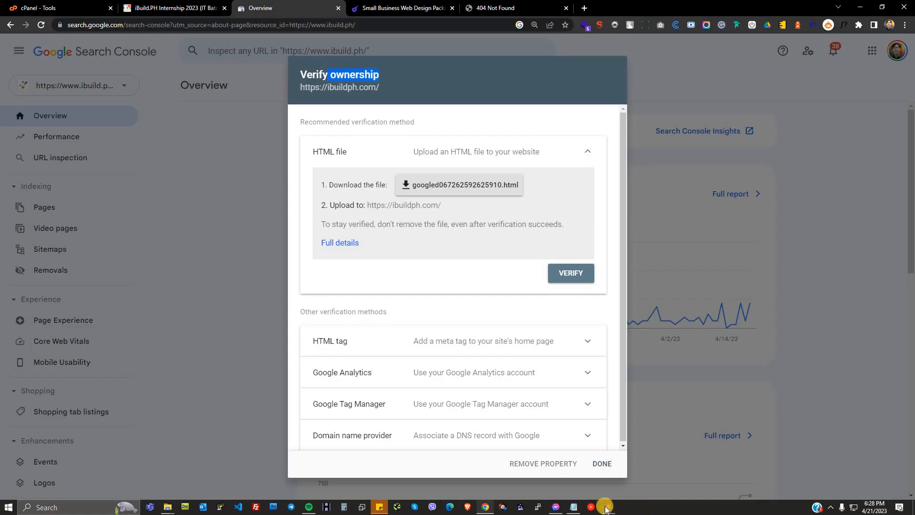
Step: Examine the verification file's web address in the Notepad notes and return to the ownership verification
left_click(573, 507)
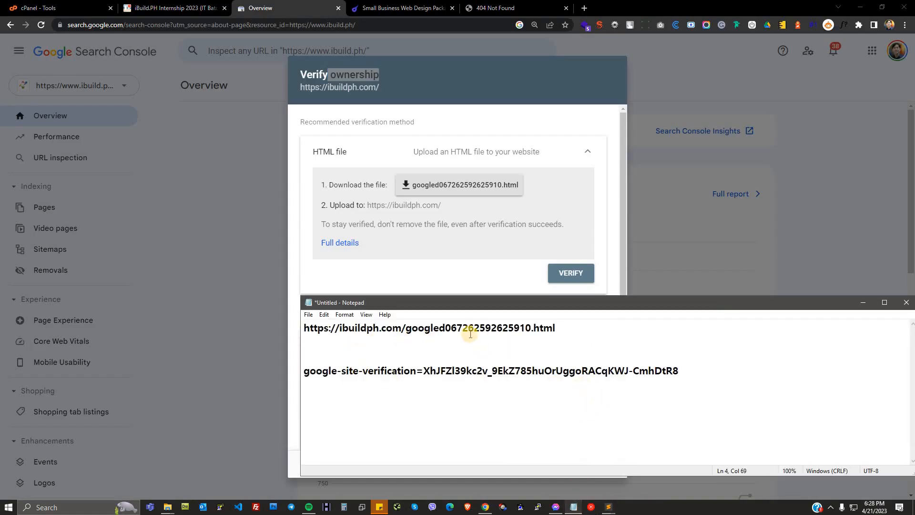
mouse_move(405, 329)
left_mouse_down()
mouse_move(568, 330)
mouse_move(406, 332)
left_mouse_up()
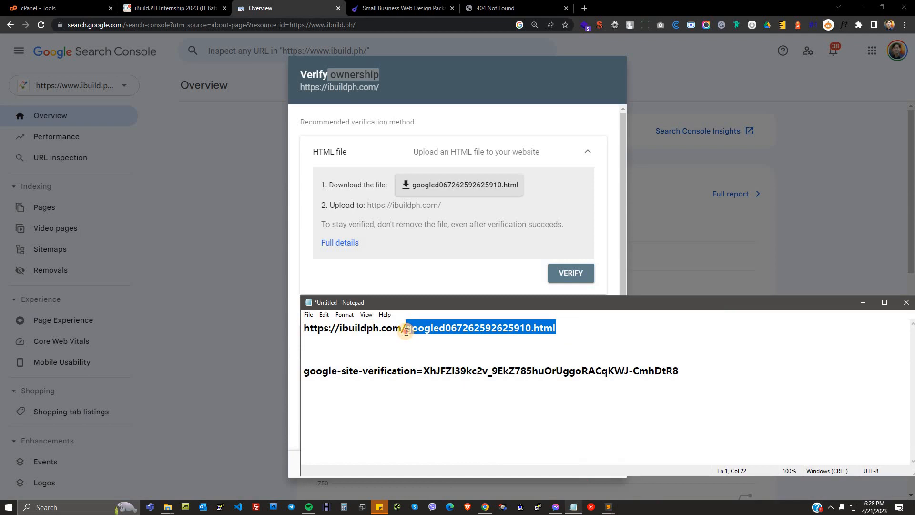
left_click(580, 330)
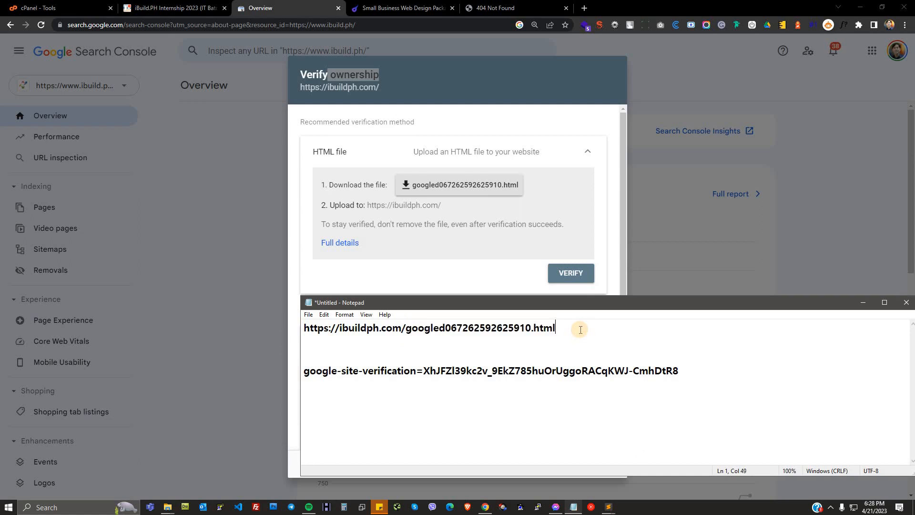
left_click(413, 329, "shift")
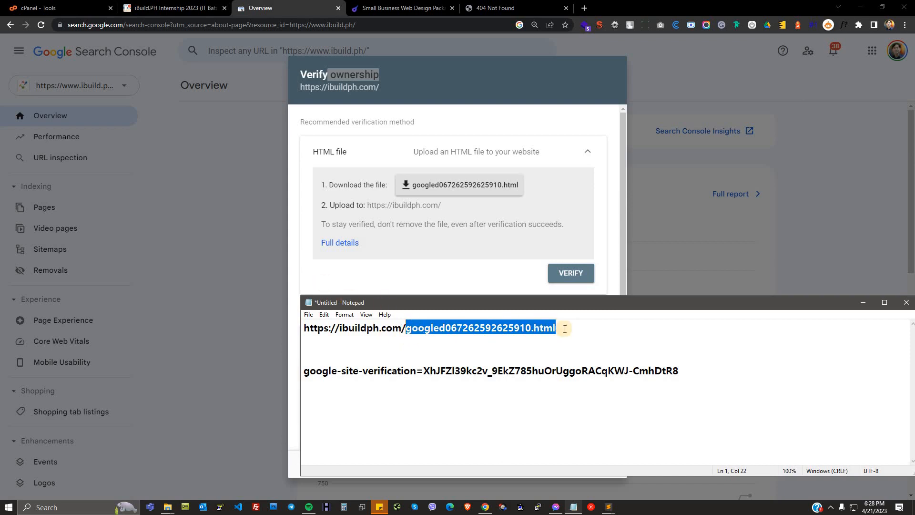
left_click(605, 253)
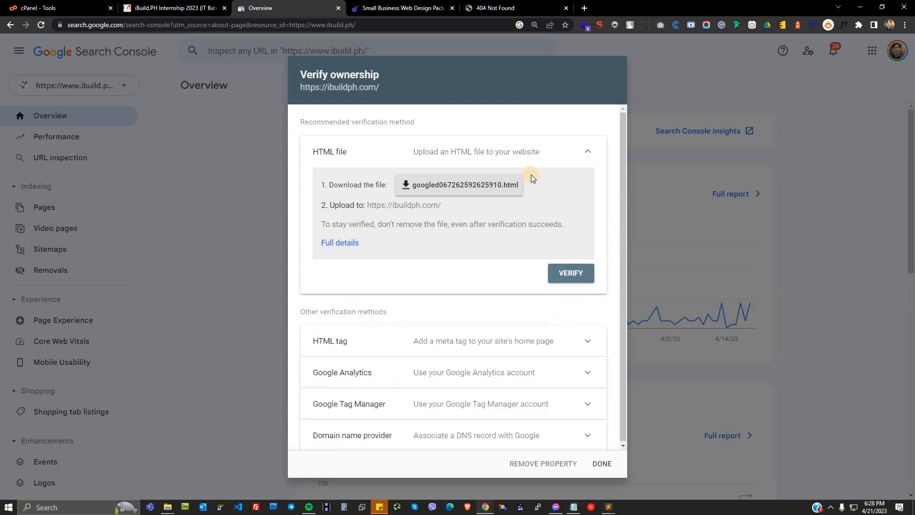
Step: Review the HTML tag and Google Analytics verification methods and their requirements
left_click(581, 153)
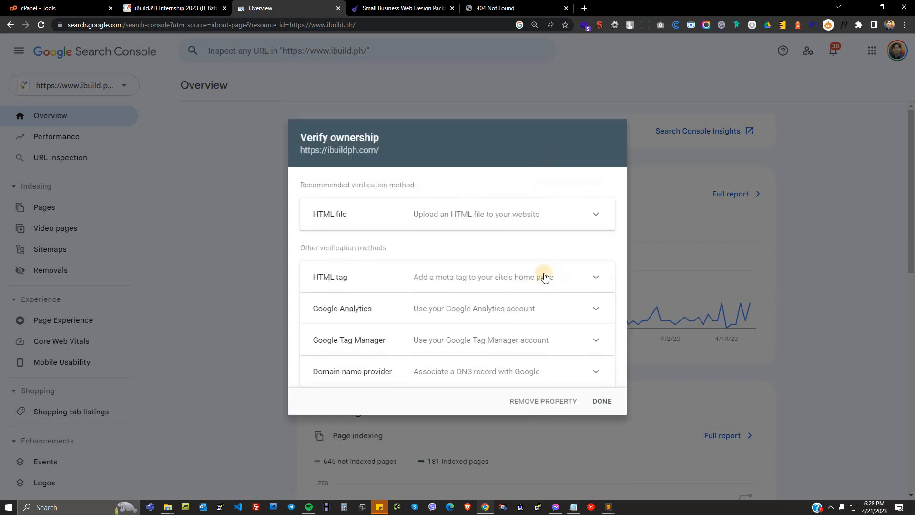
left_click(574, 278)
left_click(581, 218)
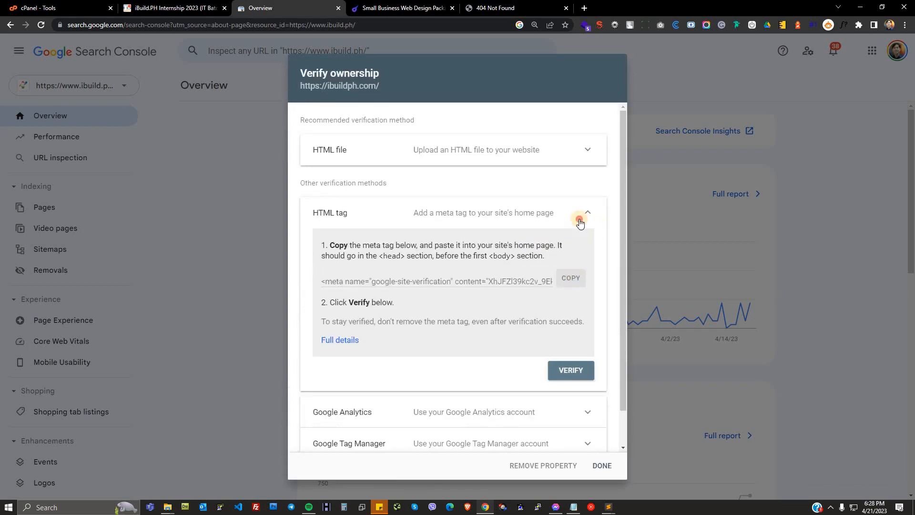
left_click(517, 309)
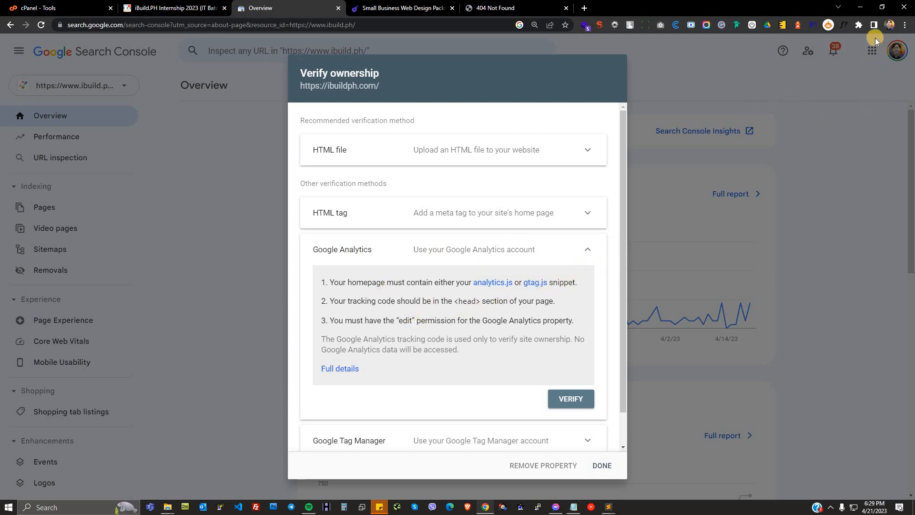
key("Print")
left_click_drag(865, 35, 914, 89)
key("ctrl+c")
Step: Review the Google Analytics verification requirements again, and the HTML file method's download and upload instructions
left_click(590, 251)
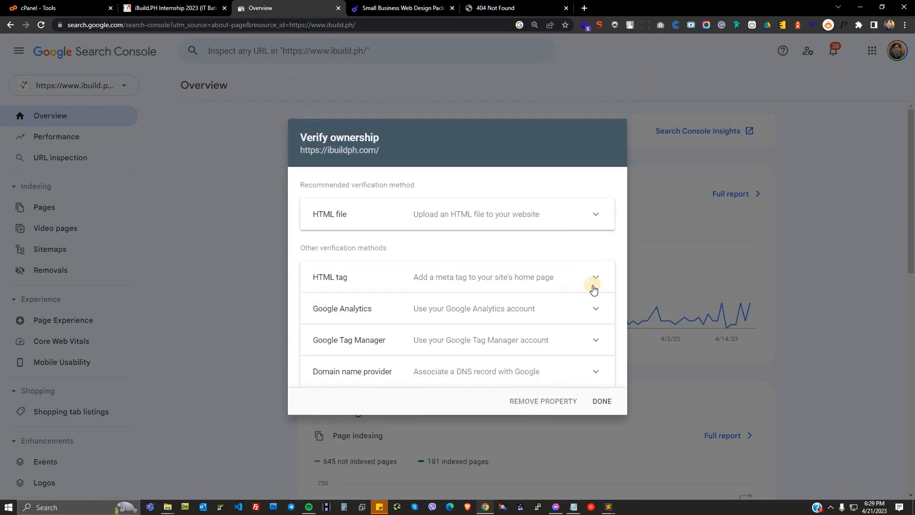
left_click(591, 308)
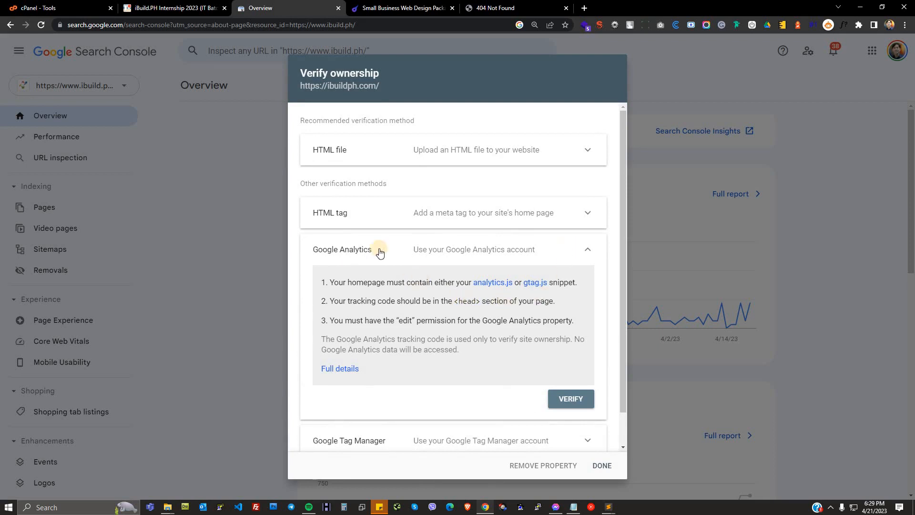
left_click_drag(312, 249, 375, 258)
left_click(489, 309)
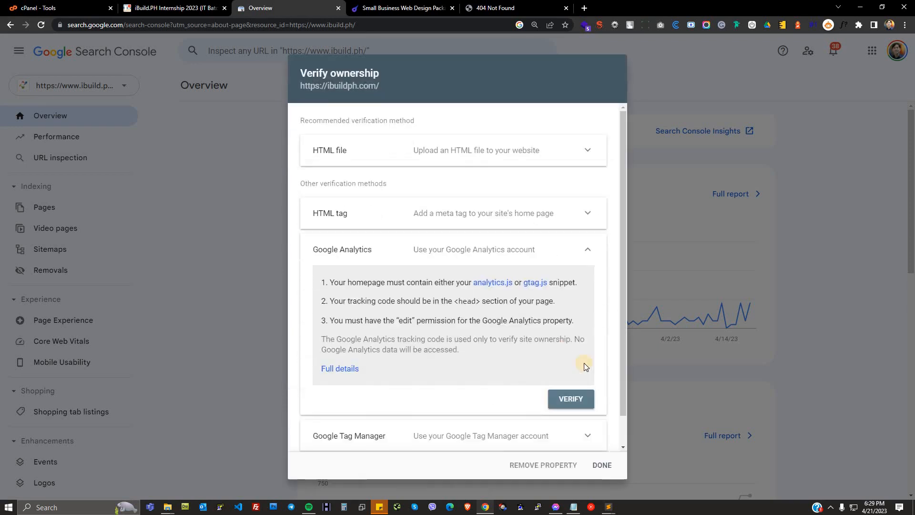
left_click(592, 254)
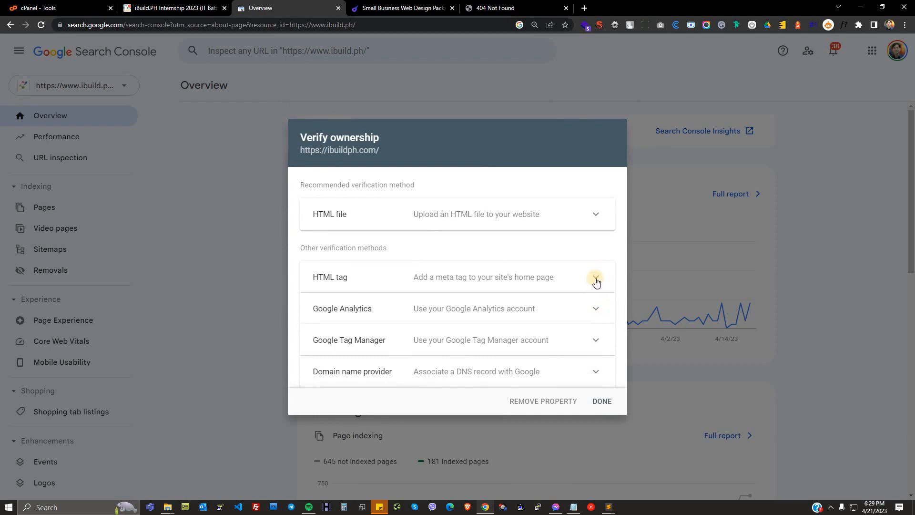
left_click(597, 215)
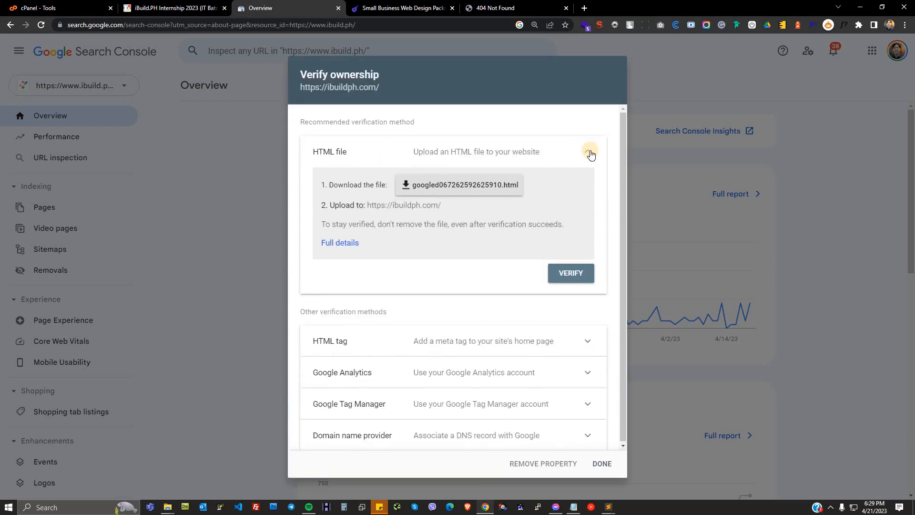
left_click(590, 152)
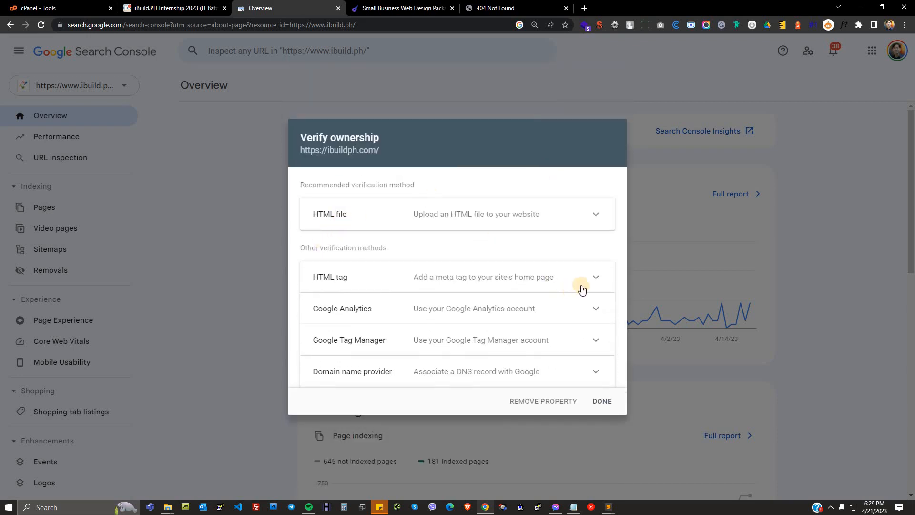
Step: Open the HTML tag verification method and copy its google-site-verification meta tag
left_click(597, 279)
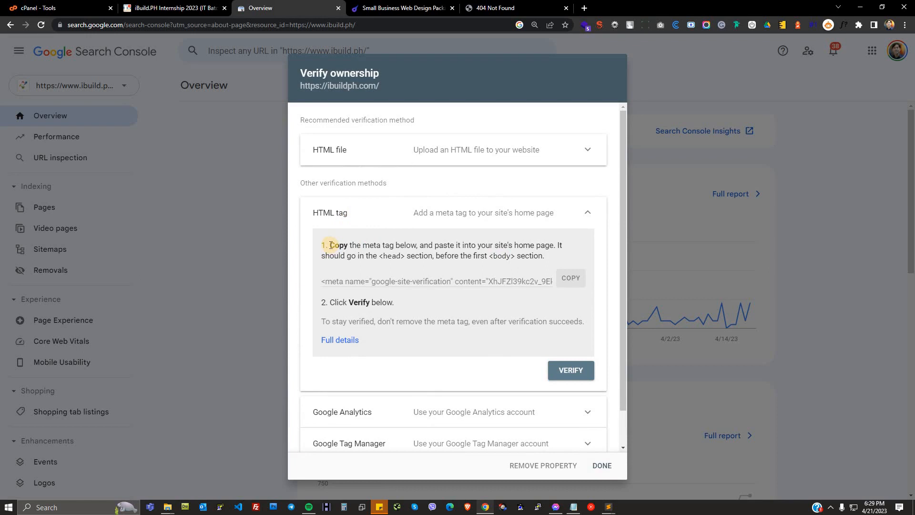
left_click_drag(323, 279, 534, 281)
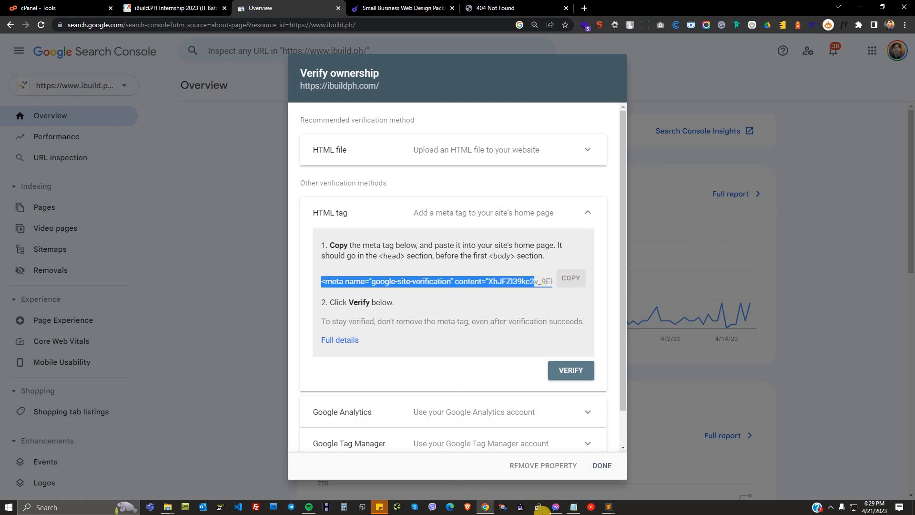
left_click(353, 281)
left_click_drag(323, 282, 439, 291)
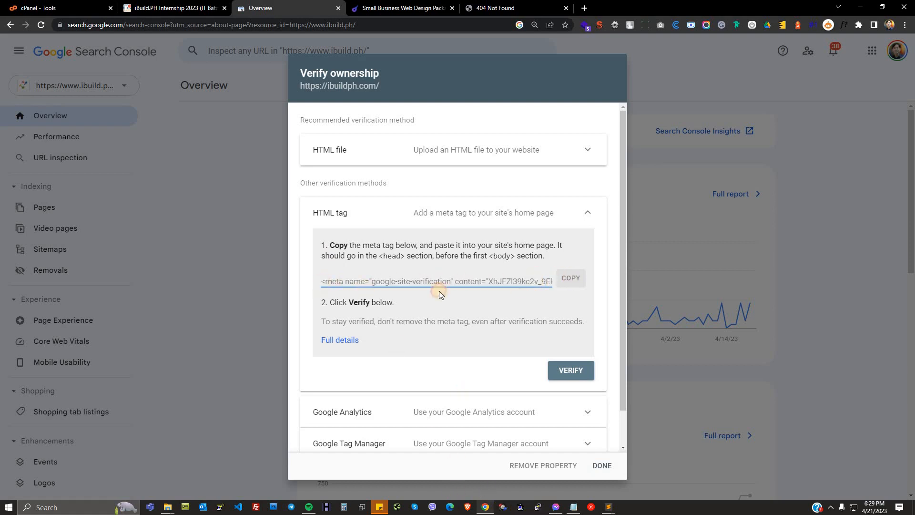
left_click(575, 282)
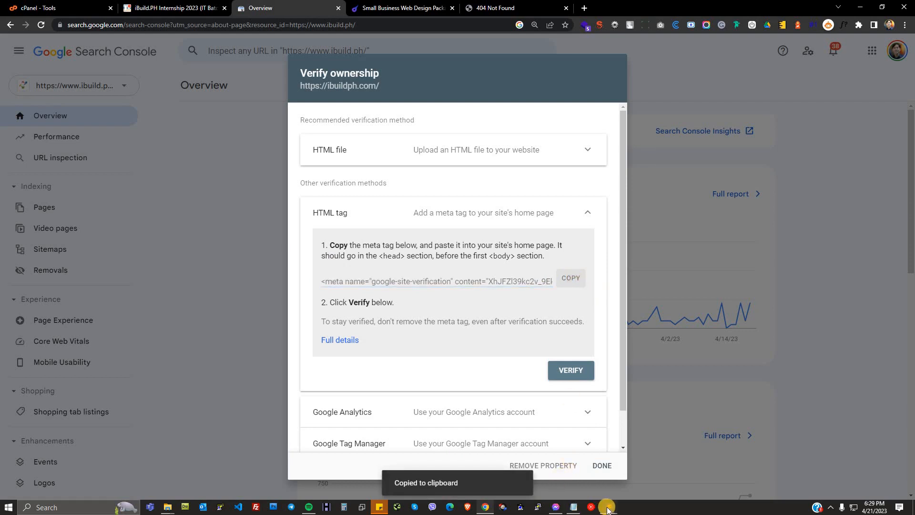
Step: Switch to index.html in Sublime Text and place the cursor on the blank line between the twitter:image meta tag and the Title comment
mouse_move(608, 508)
left_click(645, 465)
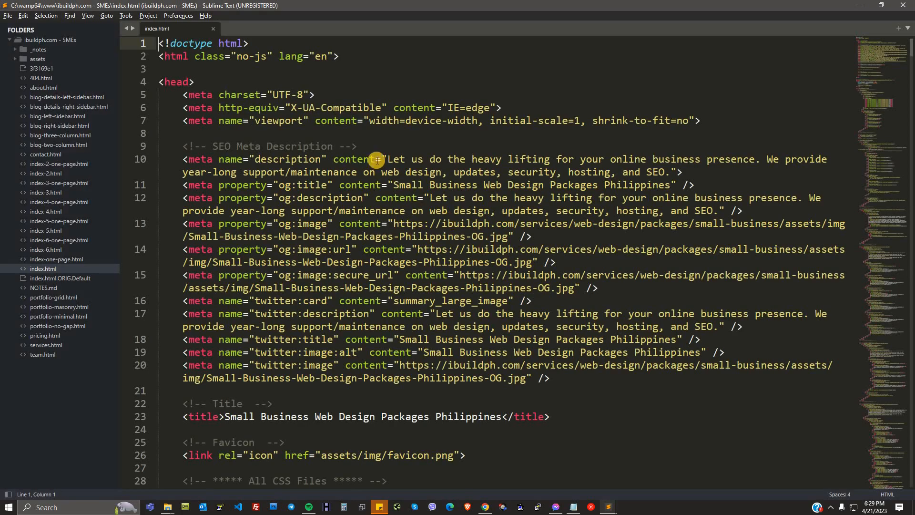
left_click(376, 160)
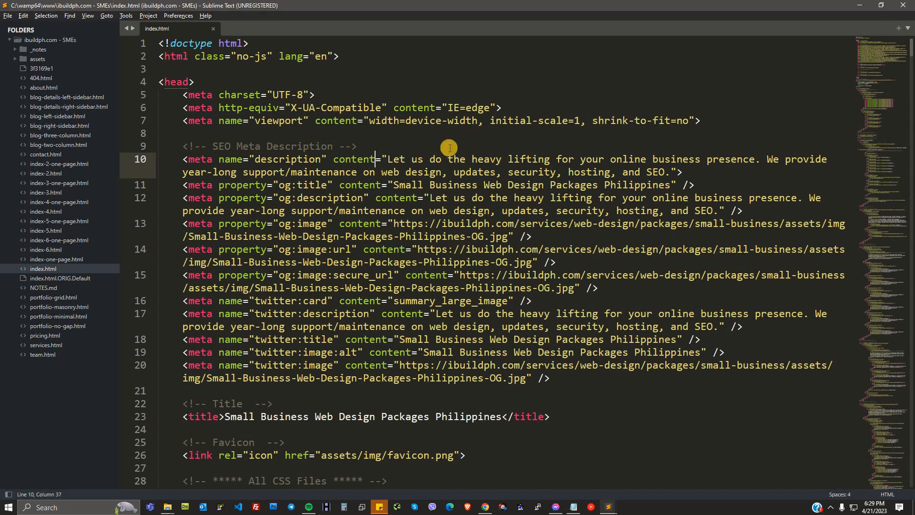
scroll(306, 232, "down", 2)
scroll(306, 232, "down", 1)
left_click(183, 223)
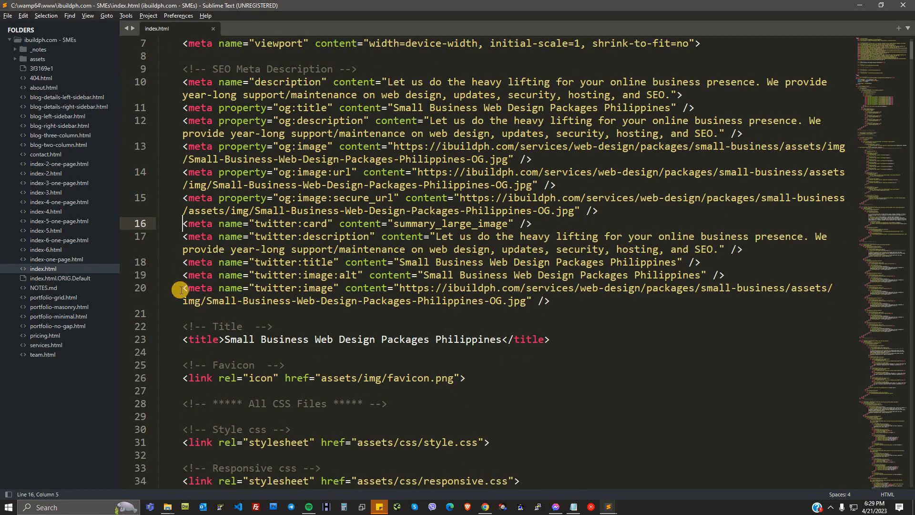
left_click(183, 313)
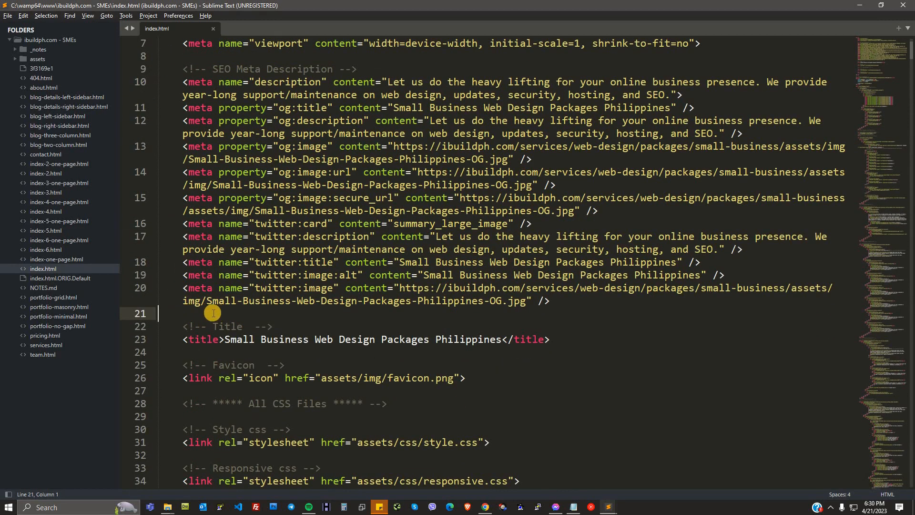
Step: Return to Search Console and copy the HTML tag method's meta tag once more
key("alt+Tab")
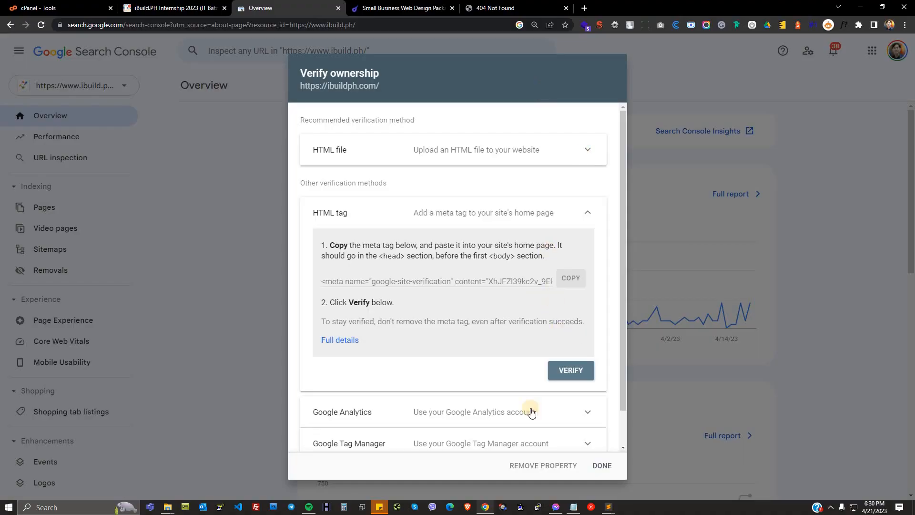
scroll(525, 386, "down", 1)
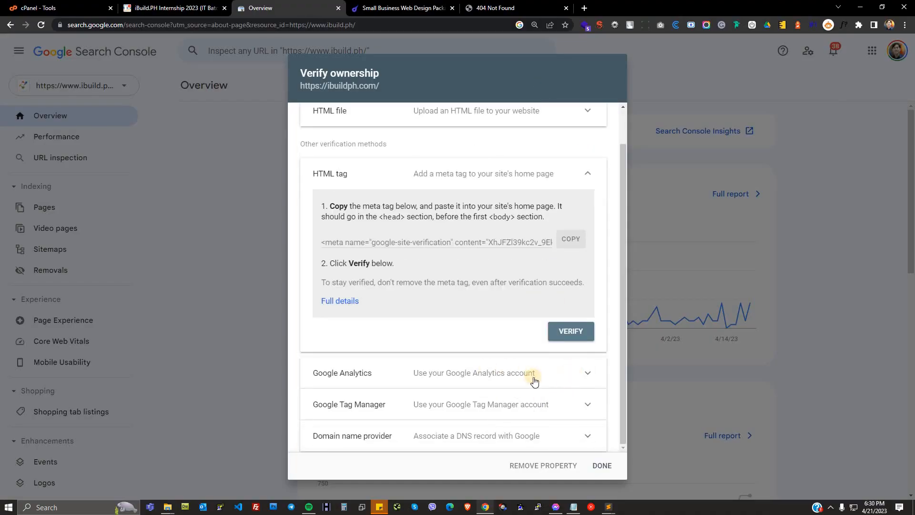
left_click(572, 240)
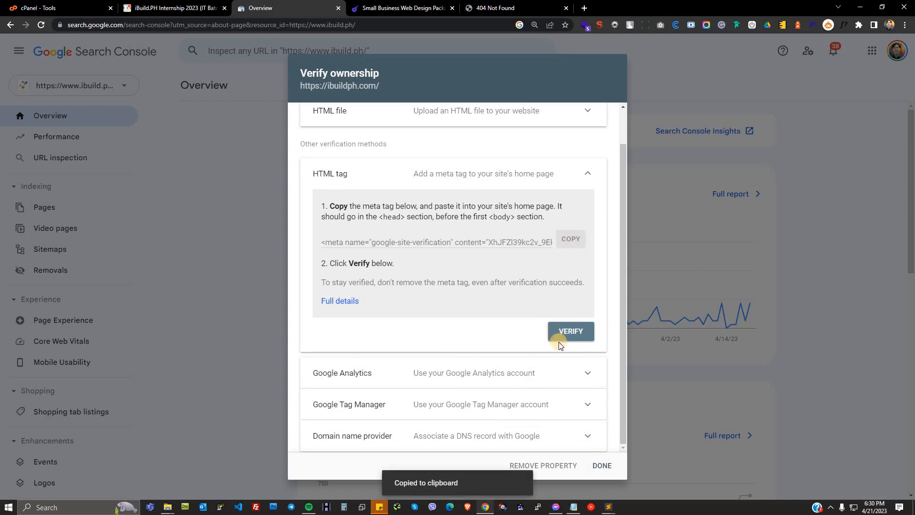
Step: In Sublime Text, paste the google-site-verification meta tag with its verification token on a new line above the Title comment of index.html
key("alt+Tab")
scroll(333, 224, "up", 2)
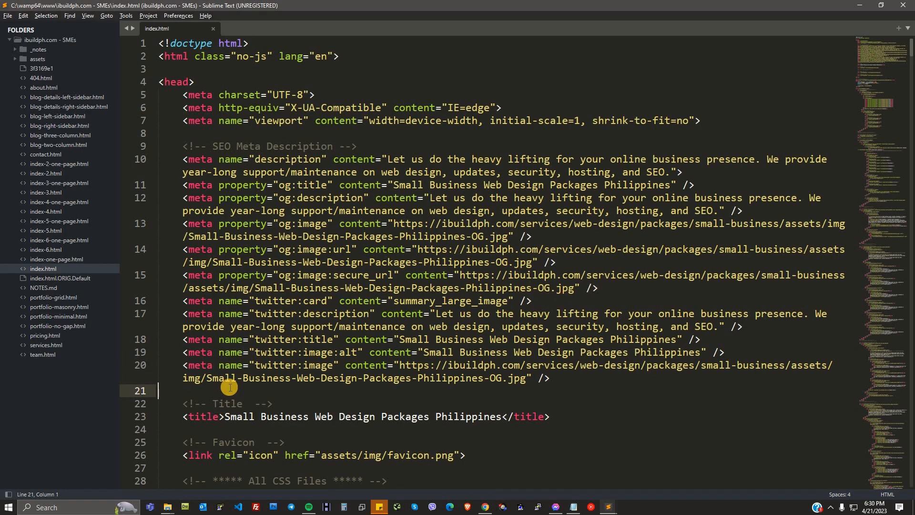
key("Return")
key("Return")
key("Up")
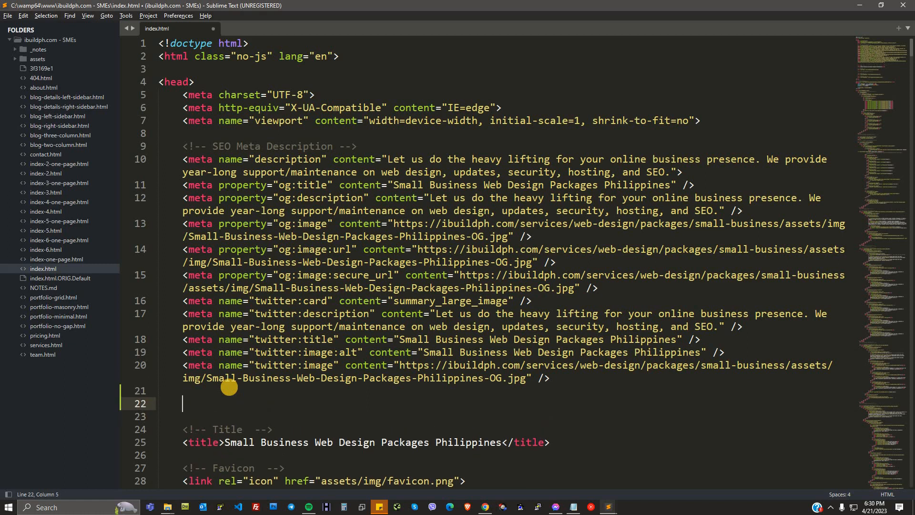
key("ctrl+v")
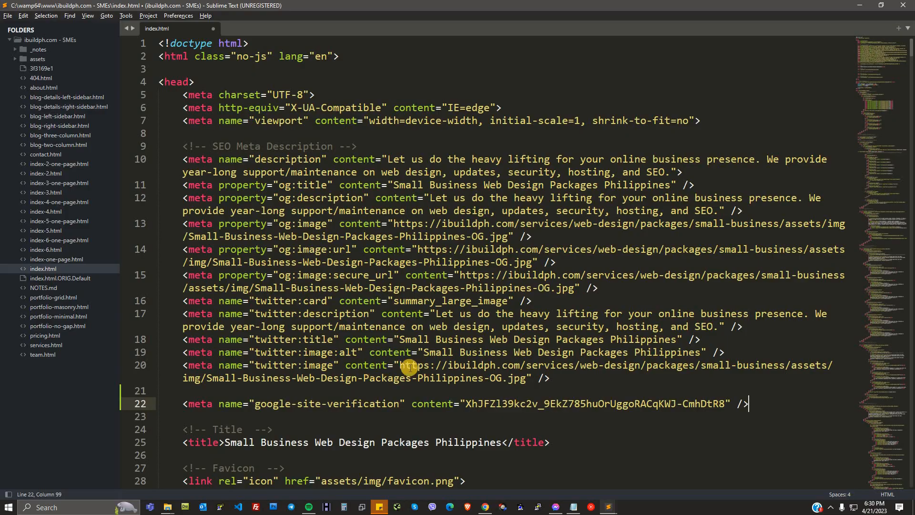
Step: Undo the meta tag paste in index.html and return to the ownership verification in Search Console
key("alt+Tab")
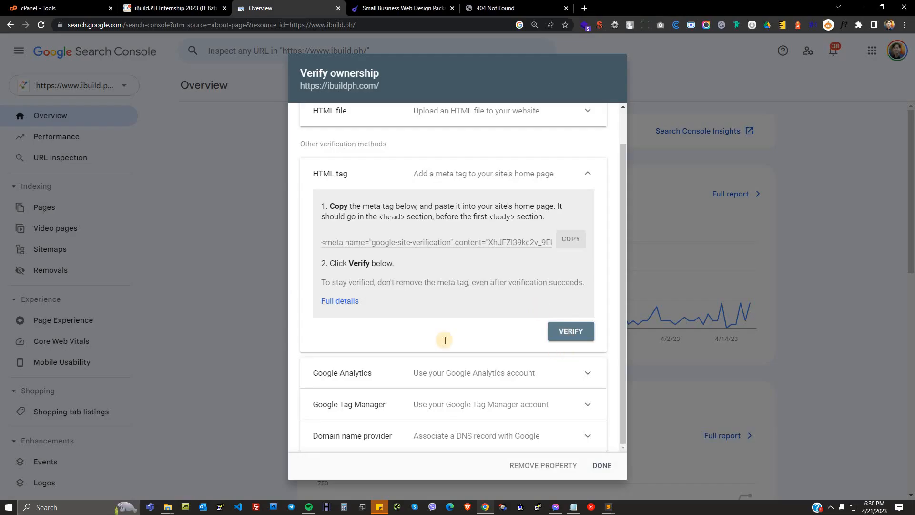
key("alt+Tab")
key("ctrl+z")
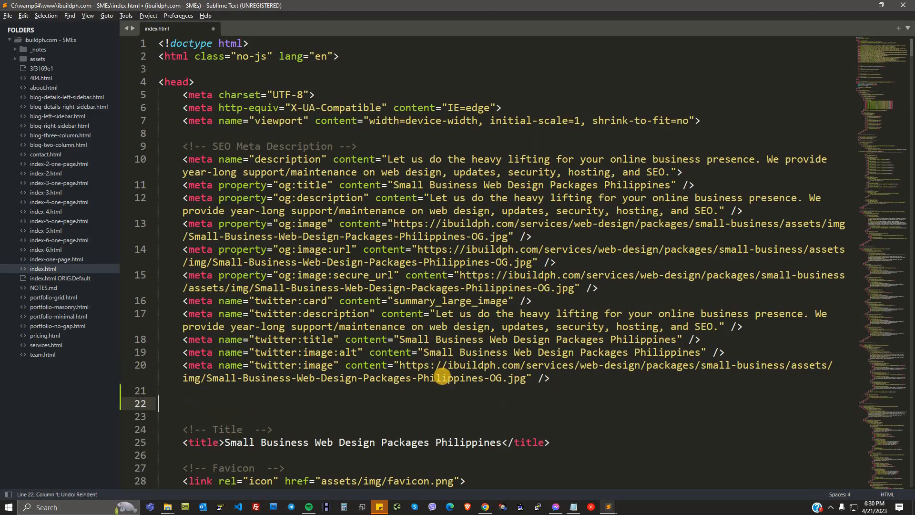
key("alt+Tab")
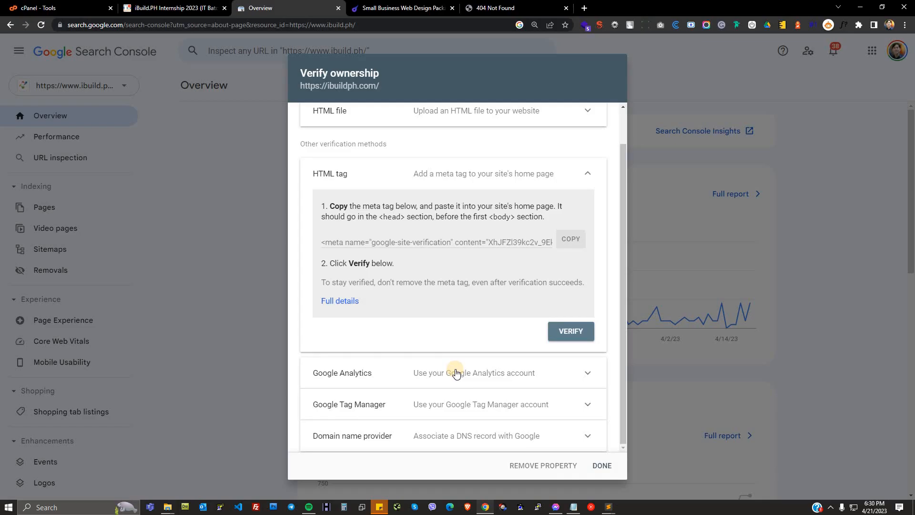
Step: Examine the Domain name provider verification method, its DNS record instructions and the available record types
left_click(577, 437)
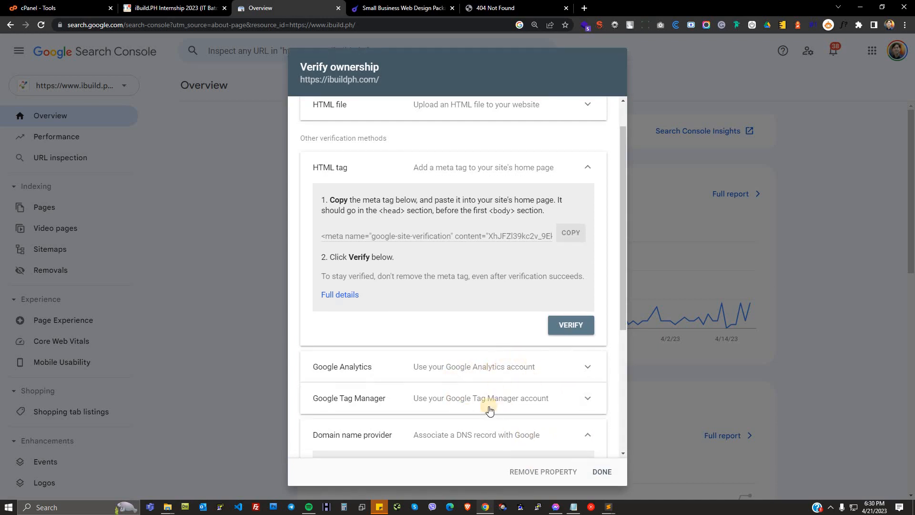
scroll(464, 429, "down", 3)
left_click_drag(323, 293, 382, 296)
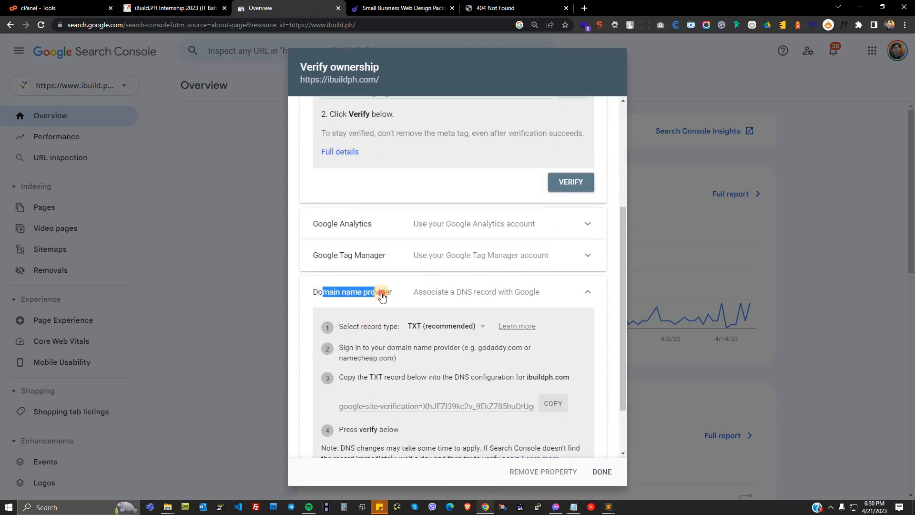
left_click(574, 431)
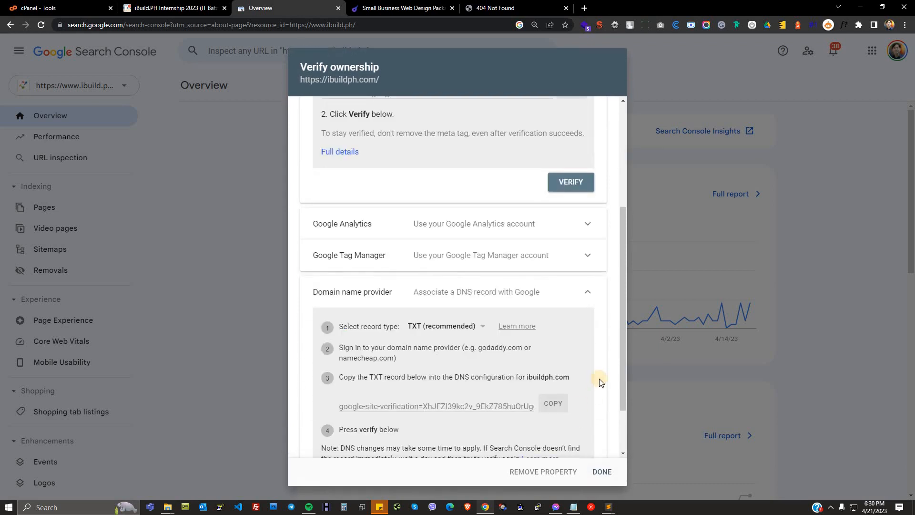
scroll(600, 382, "down", 2)
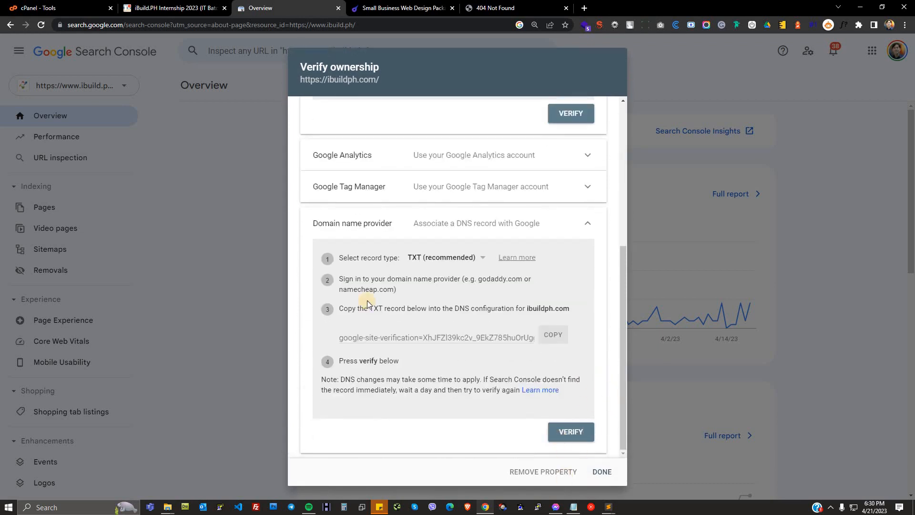
left_click_drag(313, 228, 386, 225)
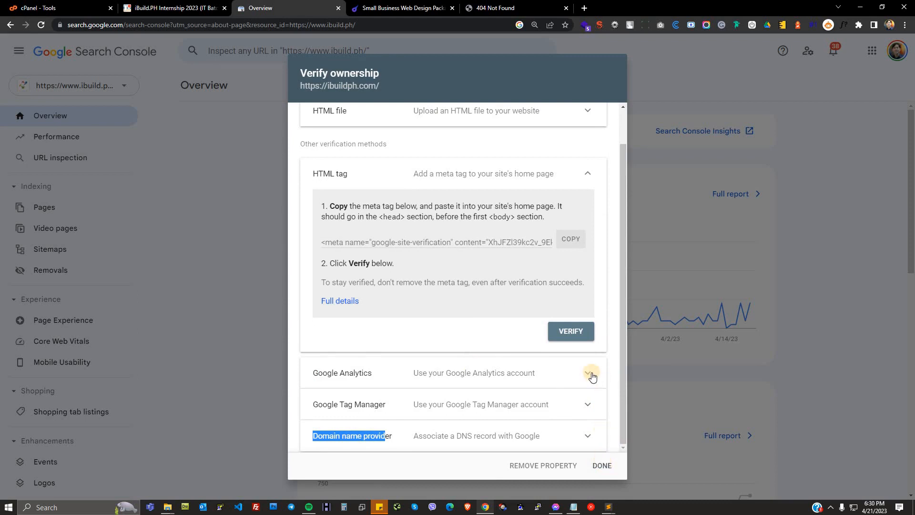
left_click(587, 435)
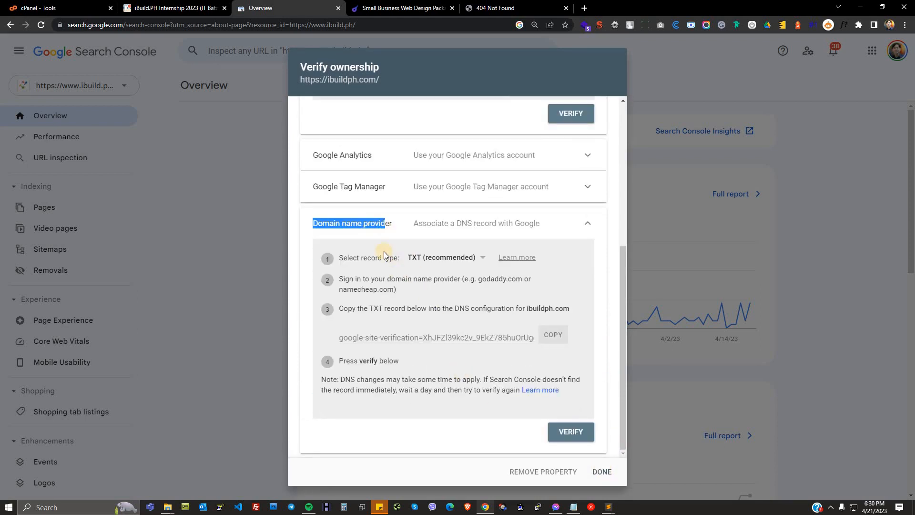
left_click(463, 257)
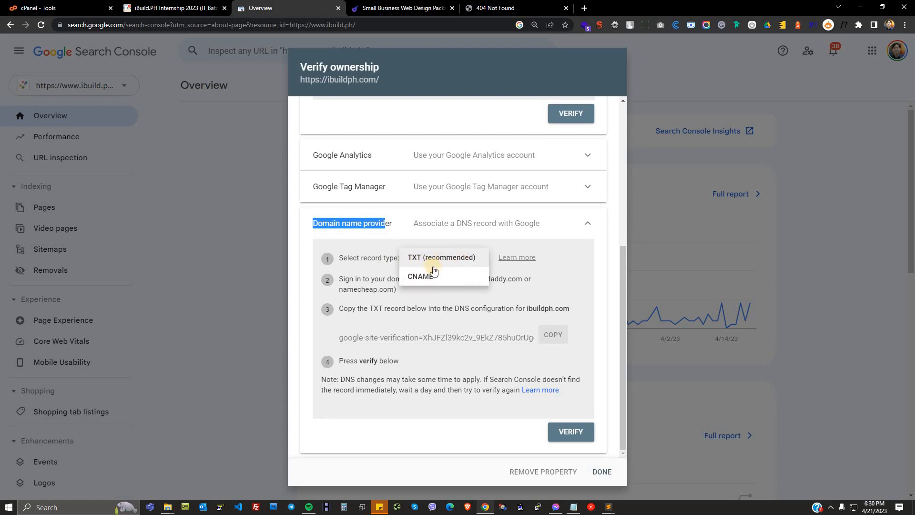
left_click(613, 252)
scroll(608, 241, "up", 5)
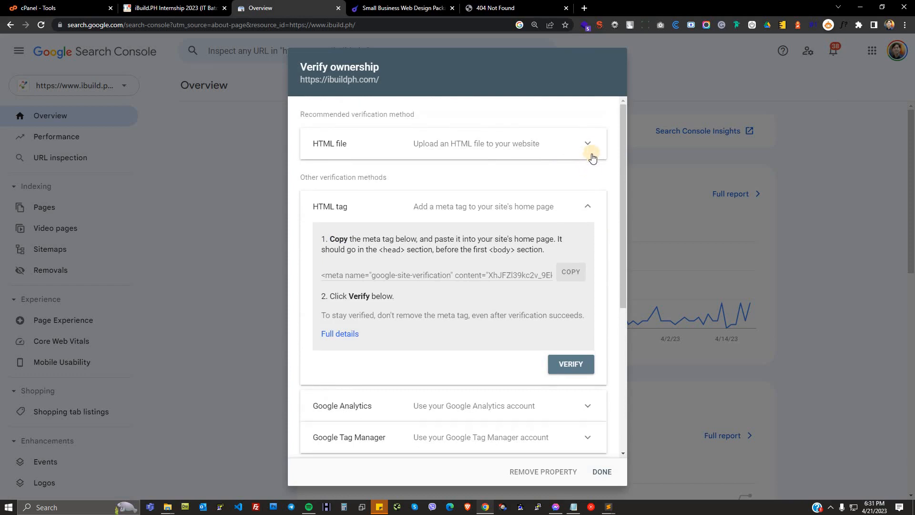
Step: Review the HTML file, HTML tag and Domain name provider methods together, checking index.html in Sublime Text in between
left_click(484, 154)
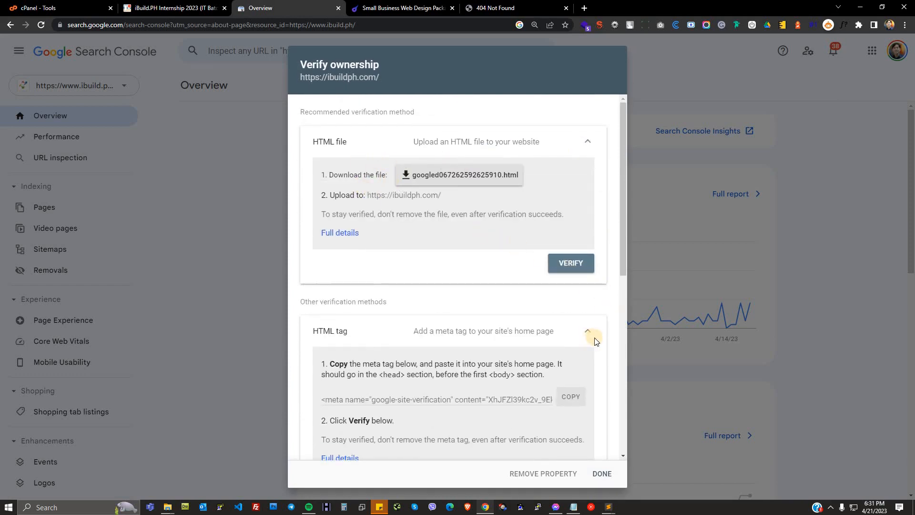
scroll(594, 338, "down", 2)
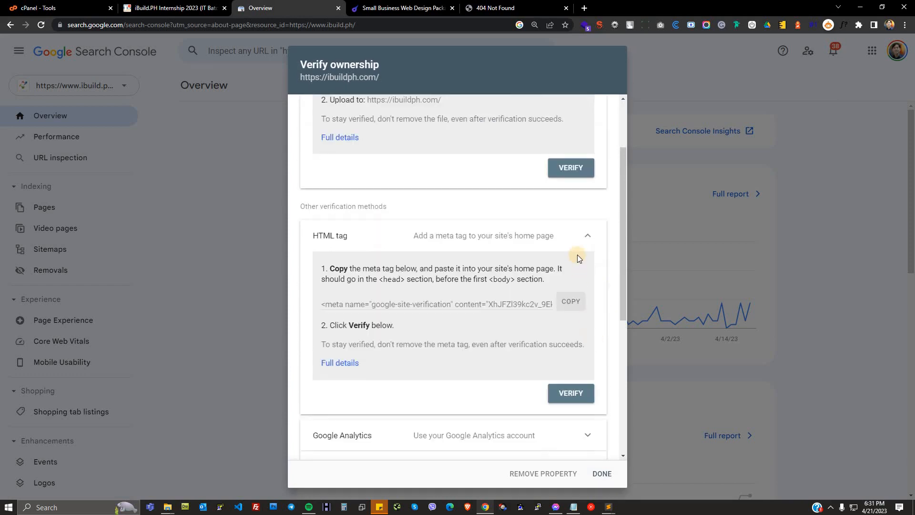
mouse_move(608, 506)
left_click(625, 454)
key("alt+Tab")
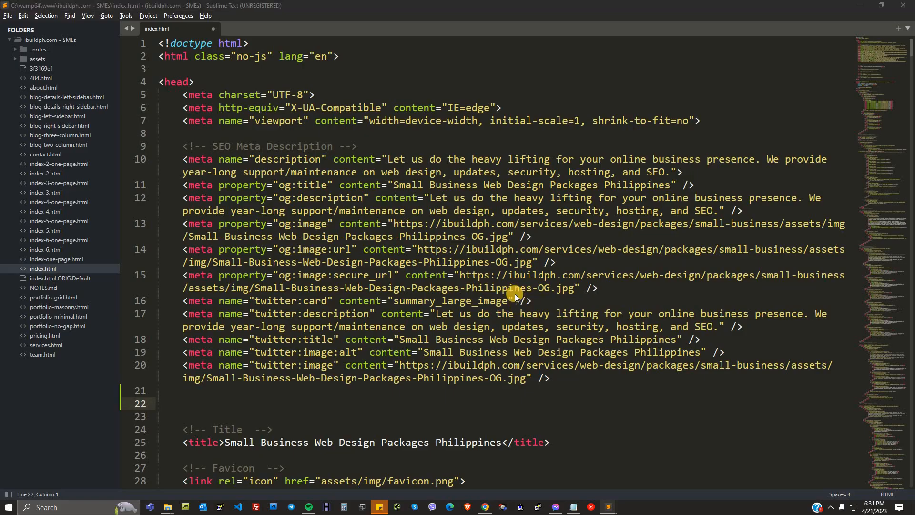
scroll(553, 300, "down", 2)
scroll(589, 285, "down", 1)
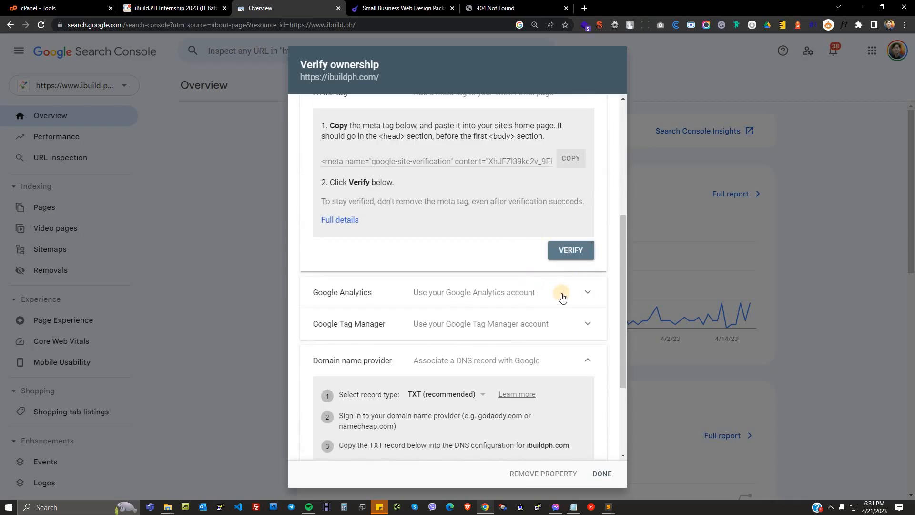
Step: Examine the requirements of the Google Analytics and Google Tag Manager verification methods down to the Domain name provider section
left_click(585, 292)
scroll(536, 257, "down", 2)
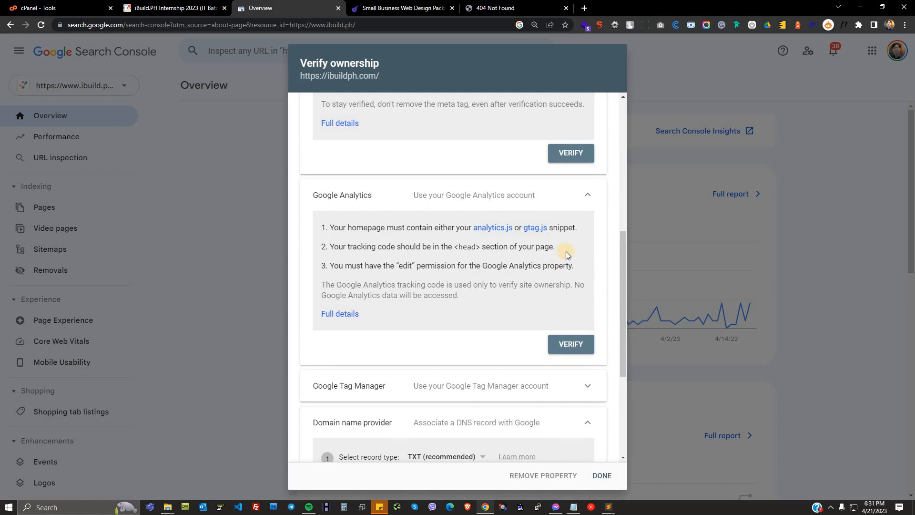
scroll(582, 262, "down", 3)
left_click(592, 242)
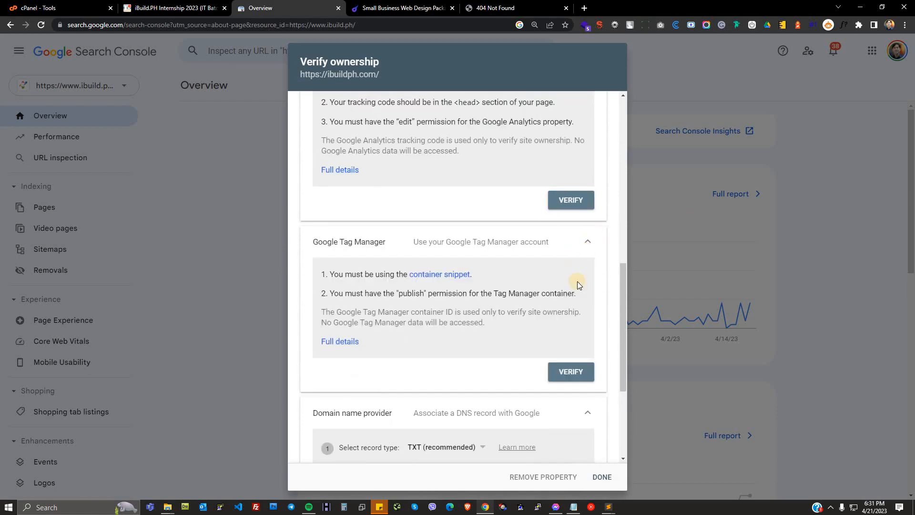
scroll(575, 292, "down", 1)
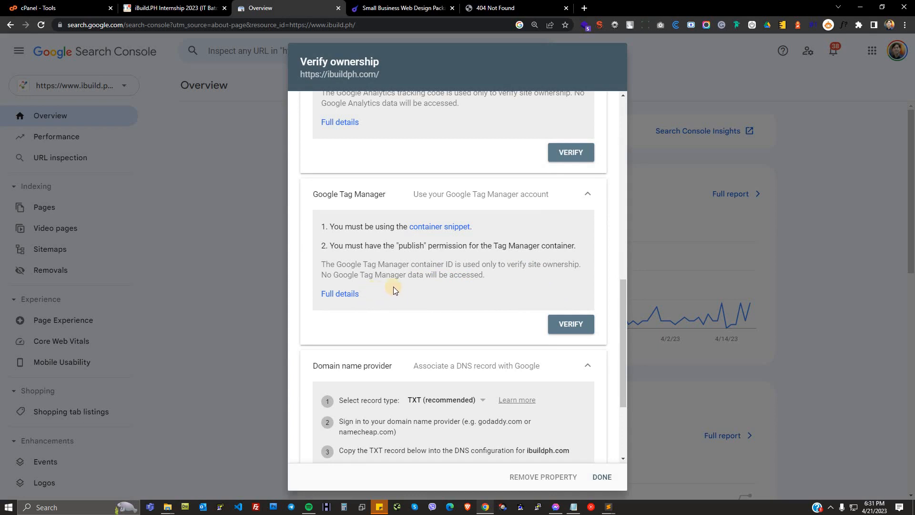
scroll(496, 300, "down", 1)
scroll(476, 260, "down", 2)
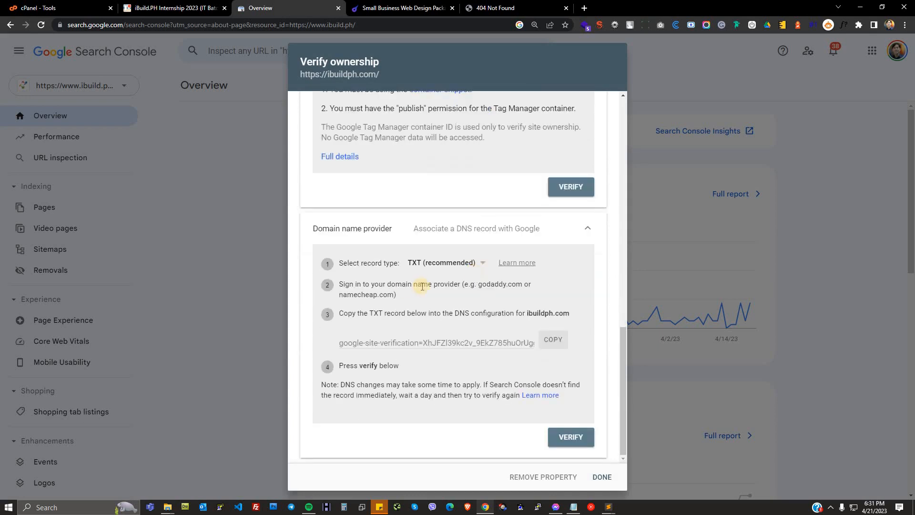
left_click_drag(311, 232, 397, 232)
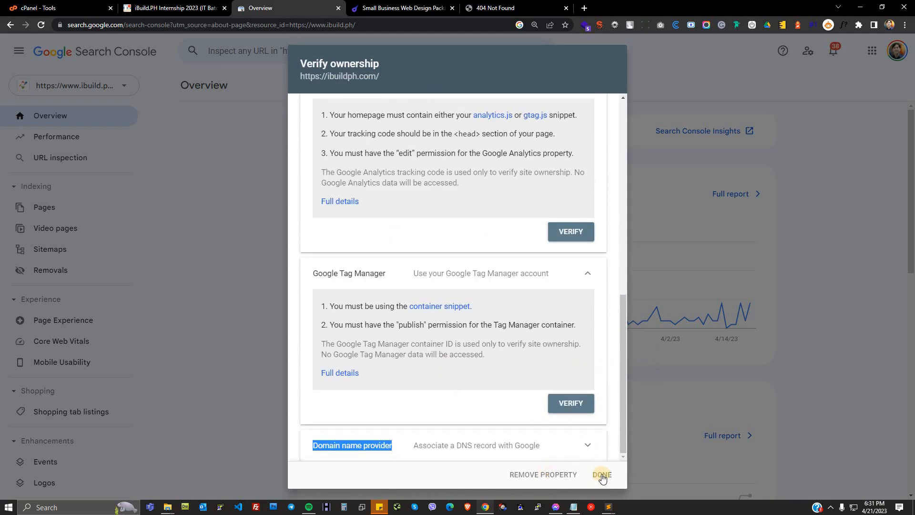
scroll(378, 86, "up", 2)
scroll(516, 150, "up", 8)
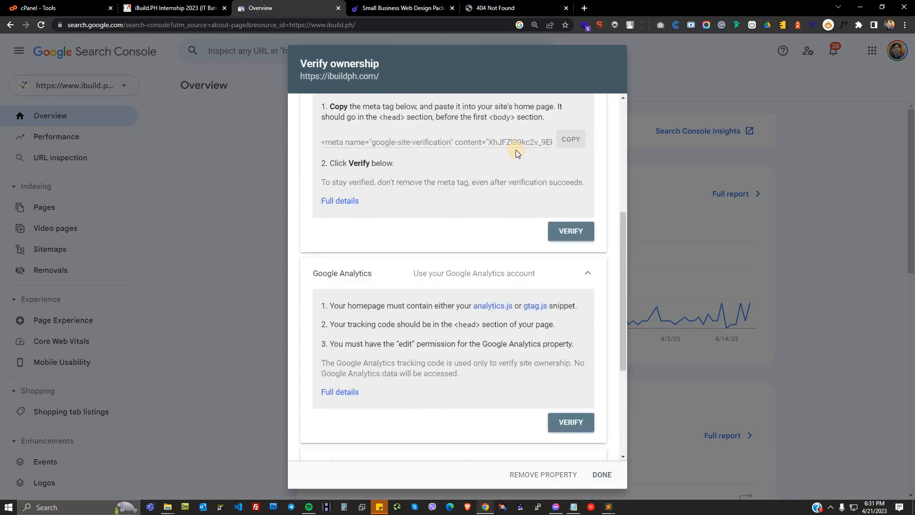
scroll(582, 408, "down", 10)
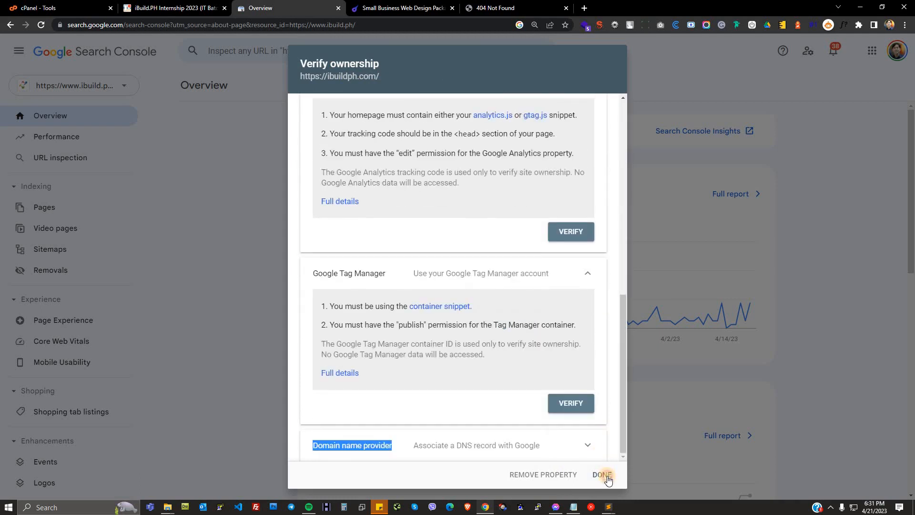
left_click(607, 477)
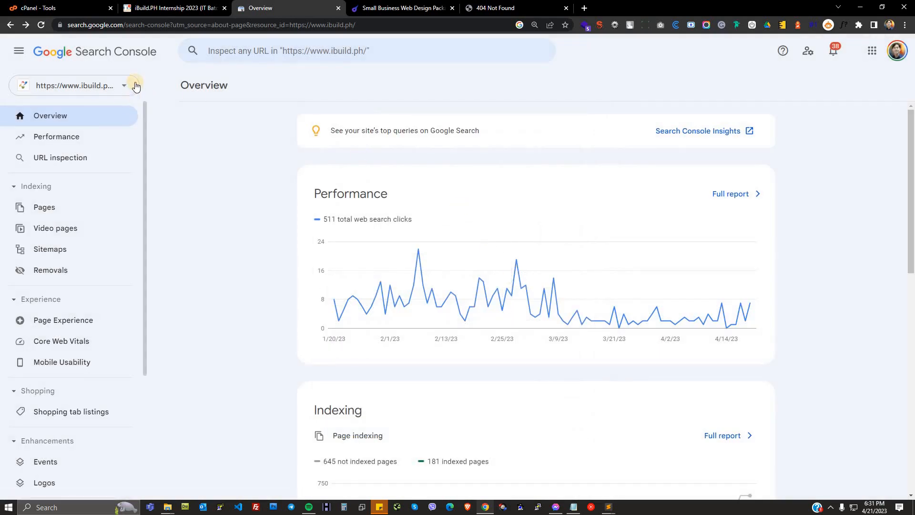
Step: Start adding another property in Search Console and activate the Domain type's entry field, leaving it empty
left_click(135, 86)
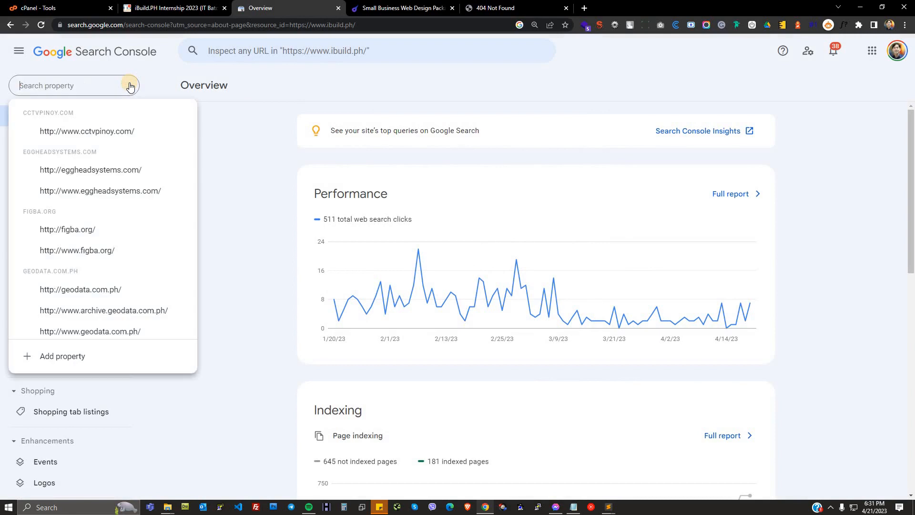
left_click(102, 363)
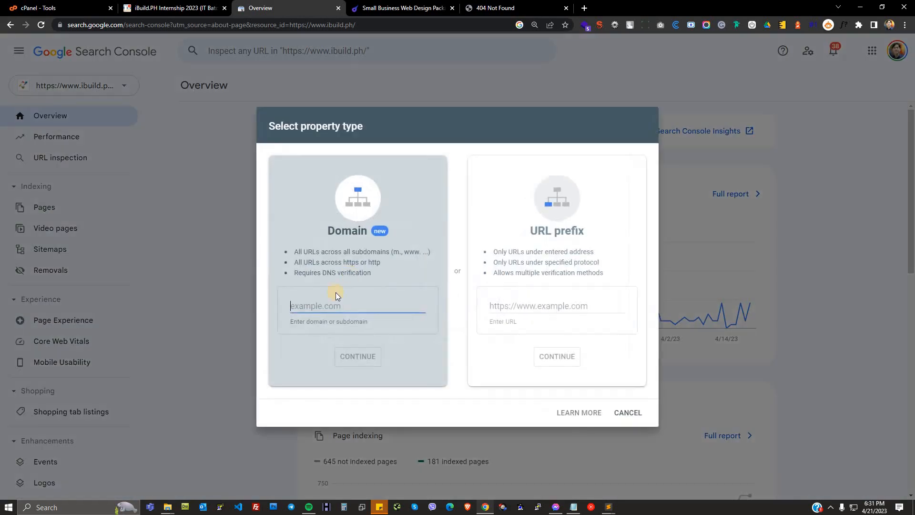
left_click(316, 304)
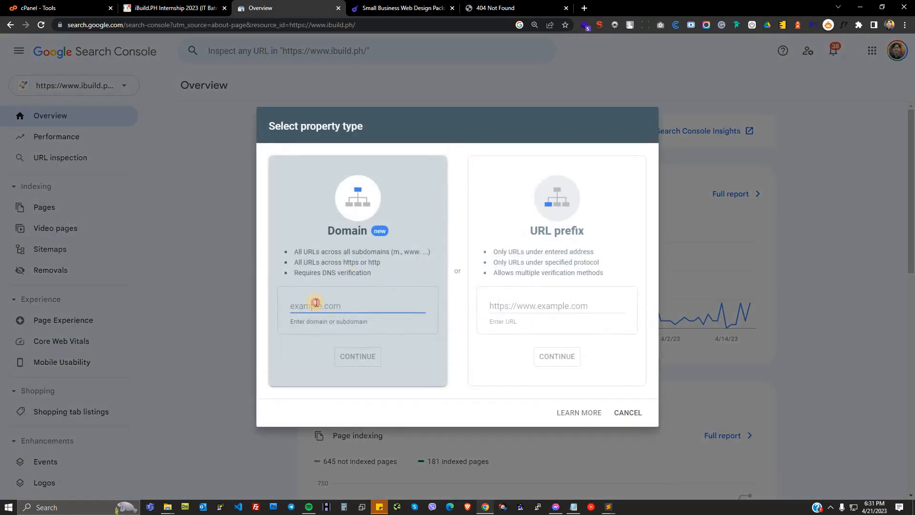
key("ctrl+v")
key("ctrl+z")
Step: Copy the domain ibuildph.com from the small business page's address and enter it as the Domain property
left_click(399, 6)
double_click(119, 26)
key("ctrl+c")
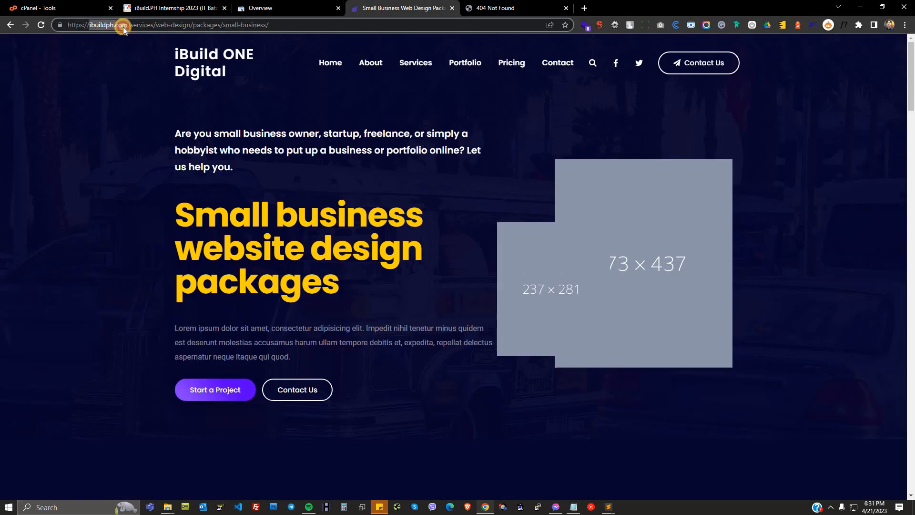
left_click(286, 7)
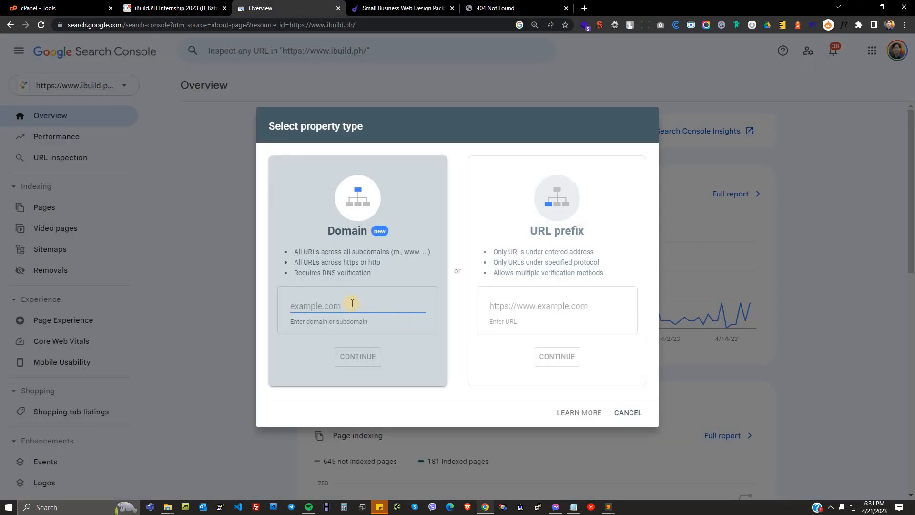
key("ctrl+v")
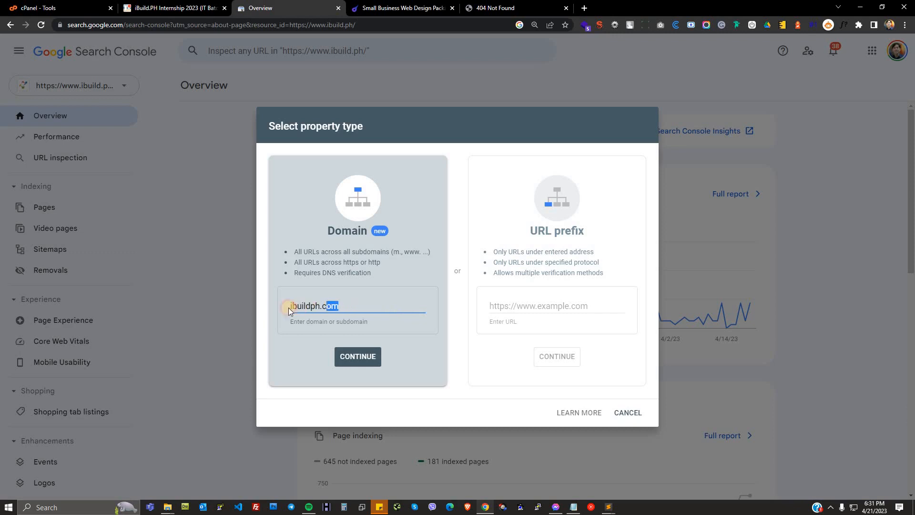
Step: Check the entered domain and the Domain type's subdomain coverage, and continue to DNS record verification
left_click(353, 306)
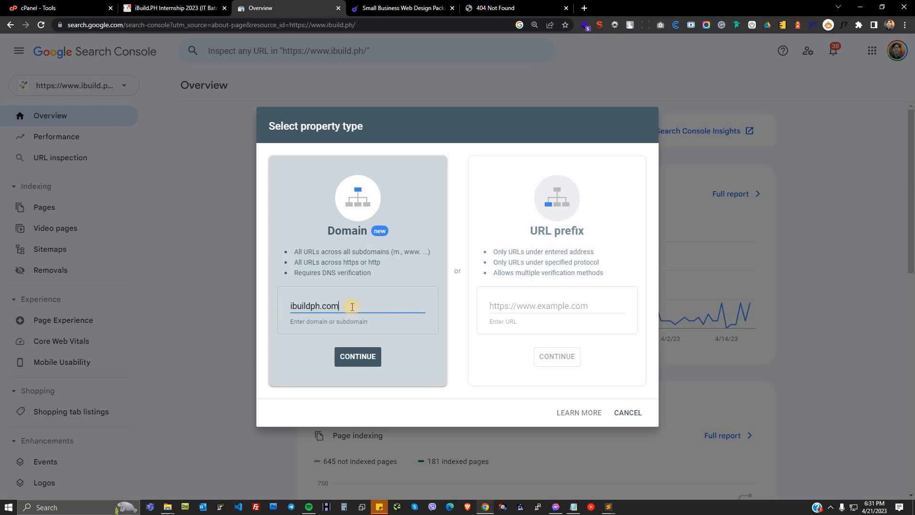
left_click_drag(347, 306, 289, 312)
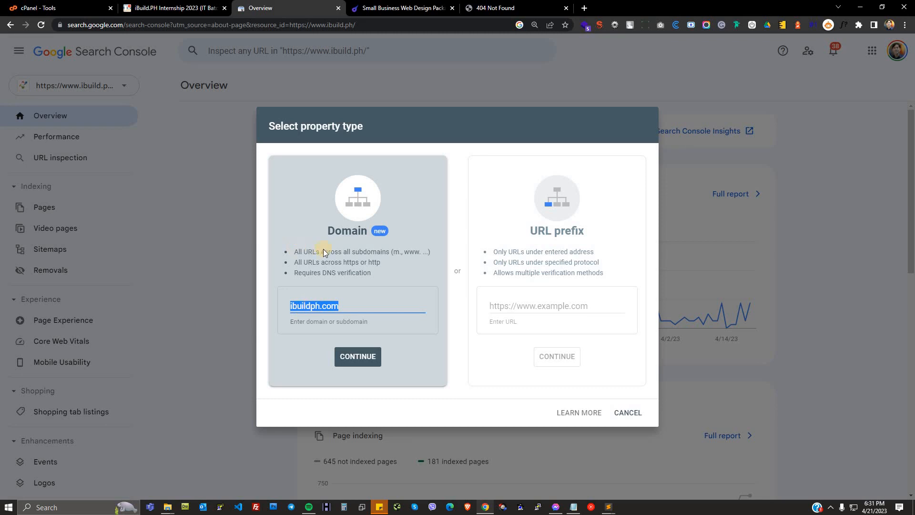
left_click_drag(352, 251, 381, 255)
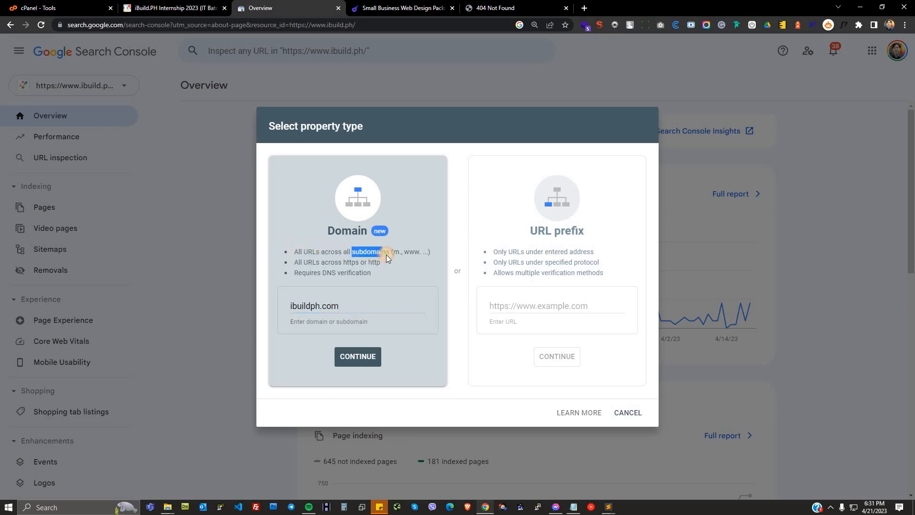
left_click(345, 306)
left_click(375, 365)
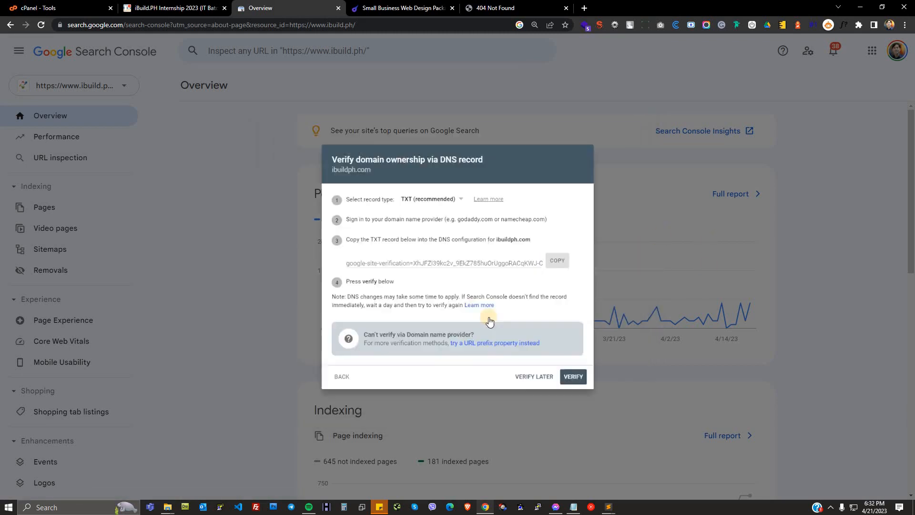
Step: Choose the TXT (recommended) record type and paste its google-site-verification token over the existing verification line in Notepad
left_click(450, 188)
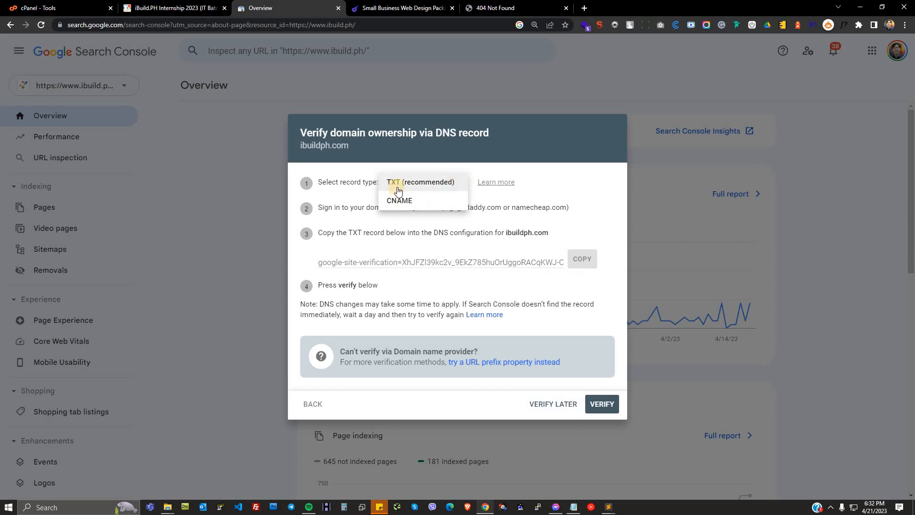
left_click(406, 185)
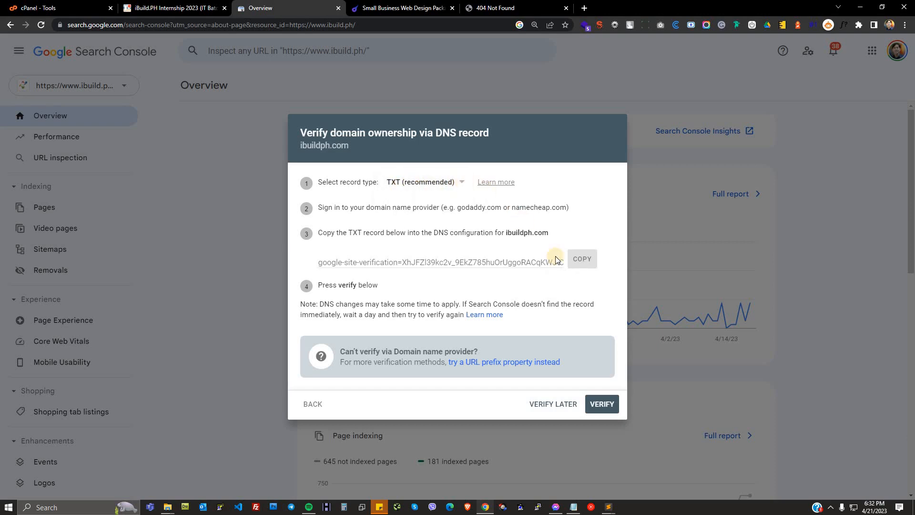
left_click(577, 261)
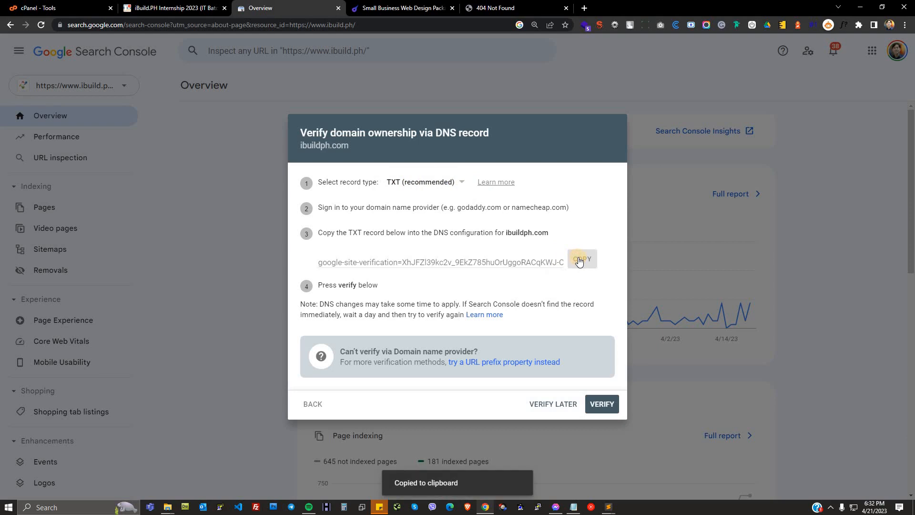
left_click(574, 507)
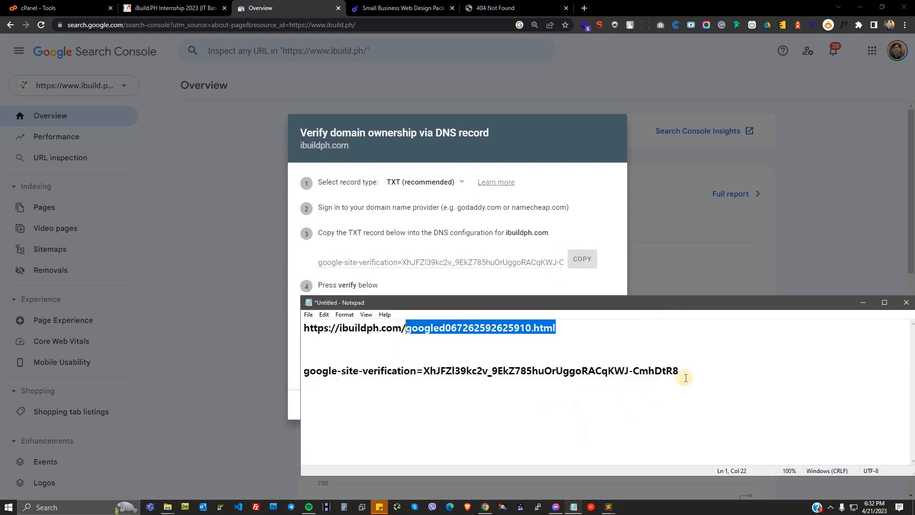
left_click_drag(685, 372, 297, 370)
key("ctrl+v")
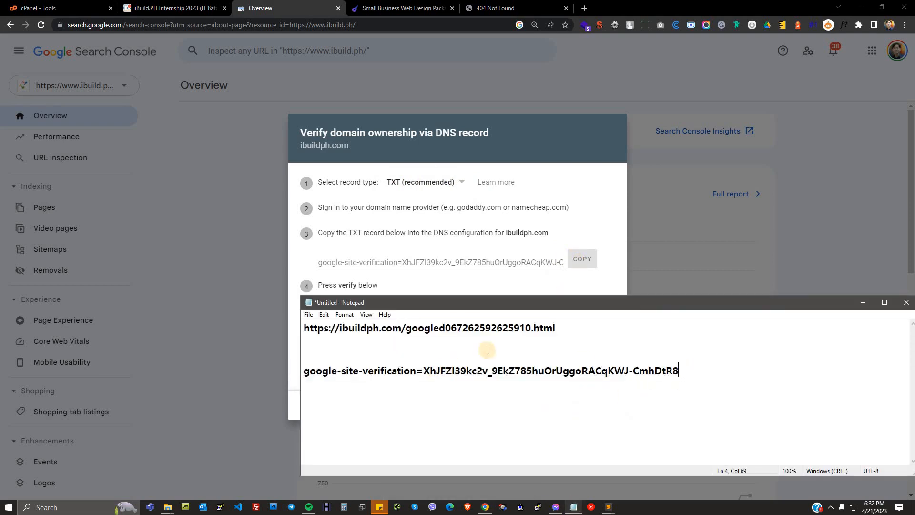
Step: Copy the TXT verification token again, replace the same Notepad line with it, and reposition the Notepad window
left_click(583, 260)
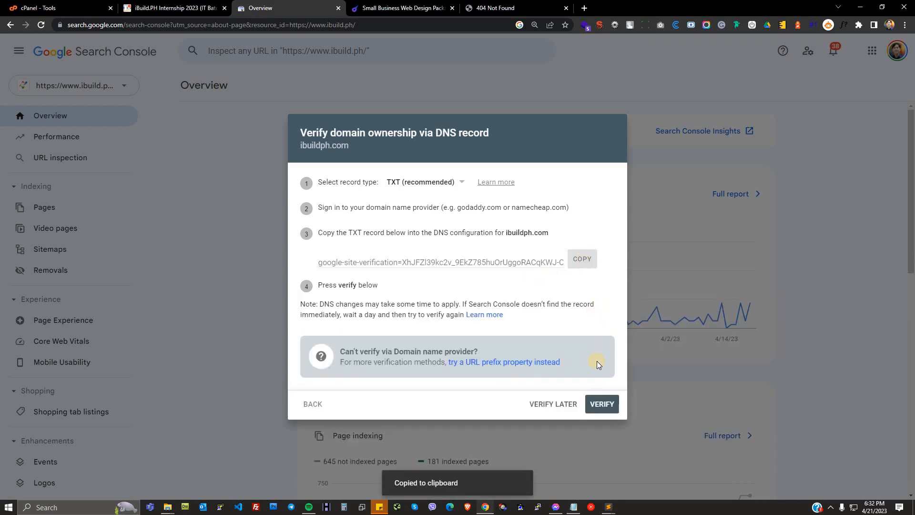
key("alt+Tab")
left_click_drag(669, 372, 306, 370)
key("ctrl+v")
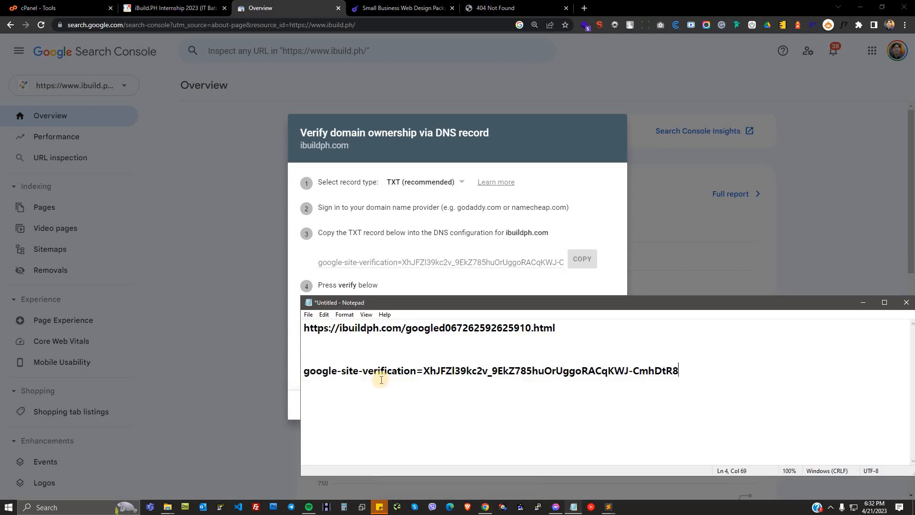
left_click_drag(305, 303, 341, 224)
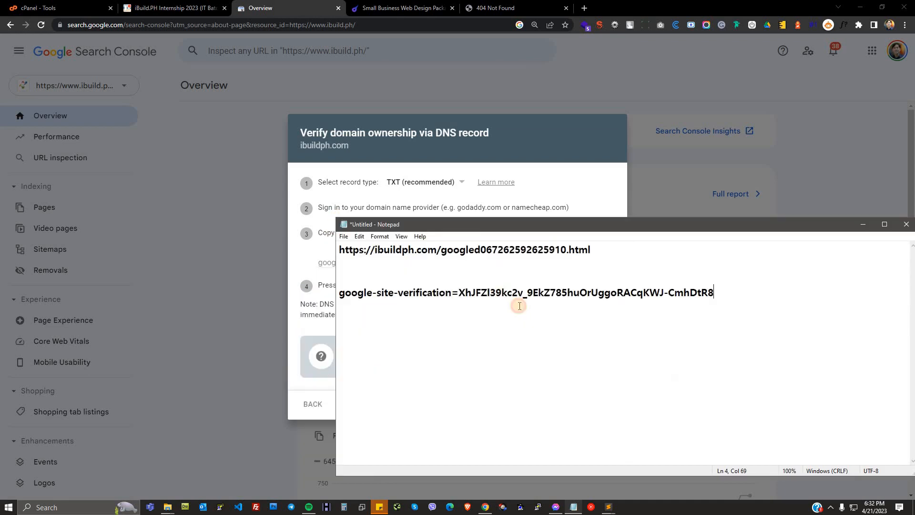
Step: Switch to cPanel, search its tools for dns and open the Zone Editor
left_click(62, 8)
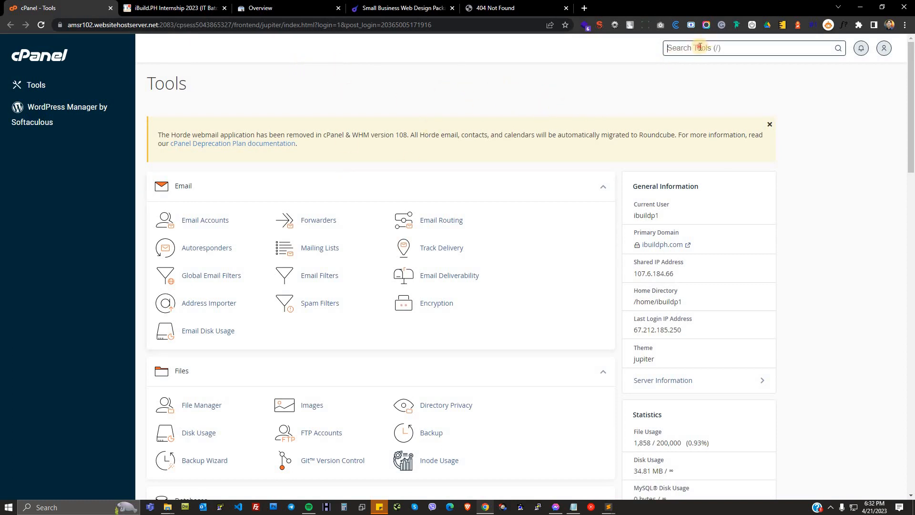
type("dms")
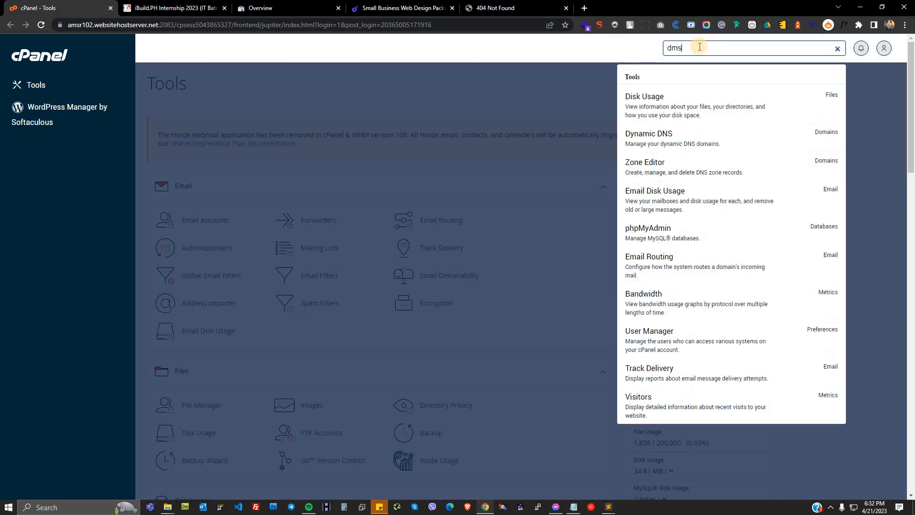
key("BackSpace")
key("BackSpace")
type("ns")
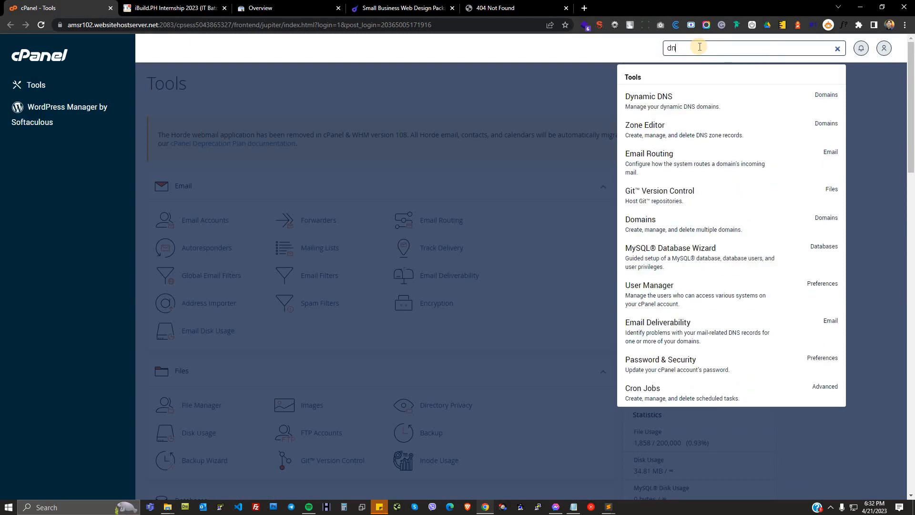
left_click(706, 135)
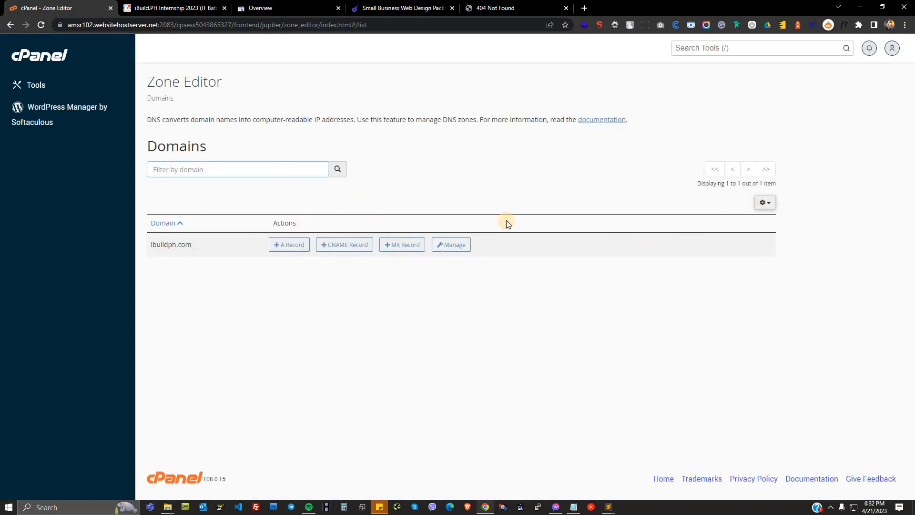
left_click(766, 205)
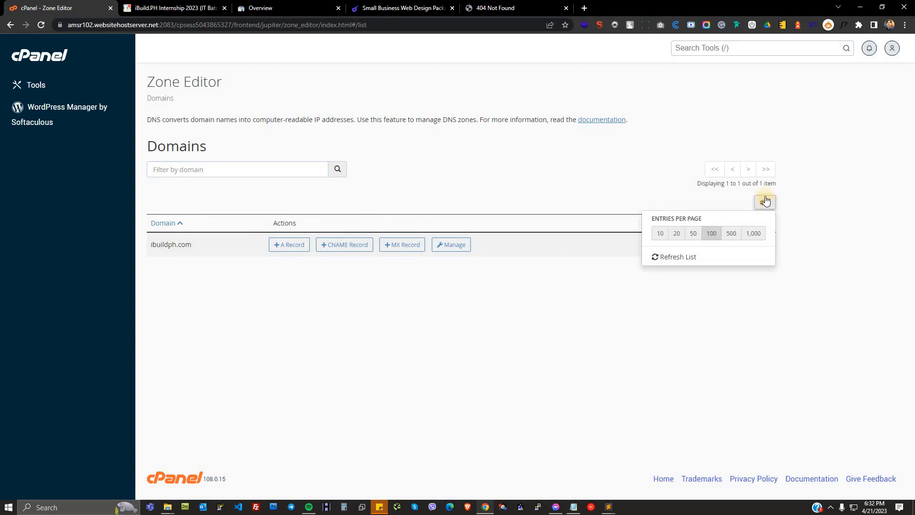
left_click(608, 175)
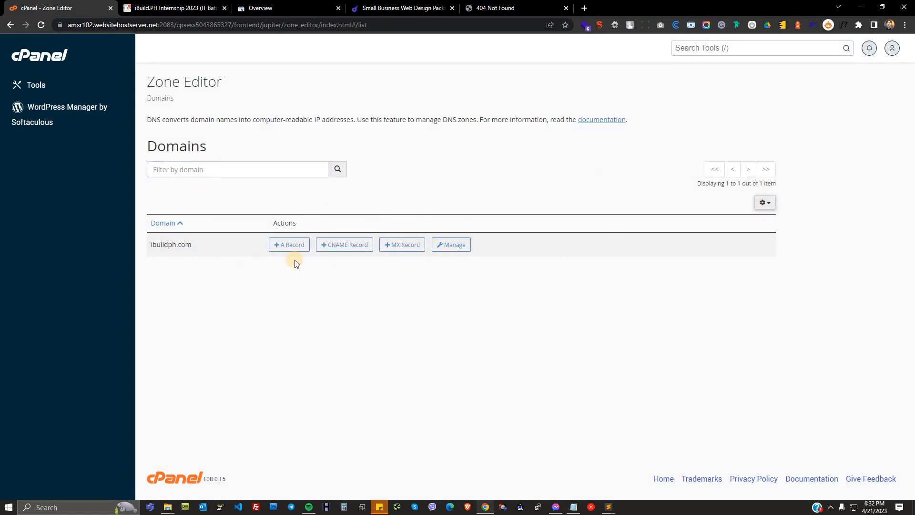
left_click(295, 246)
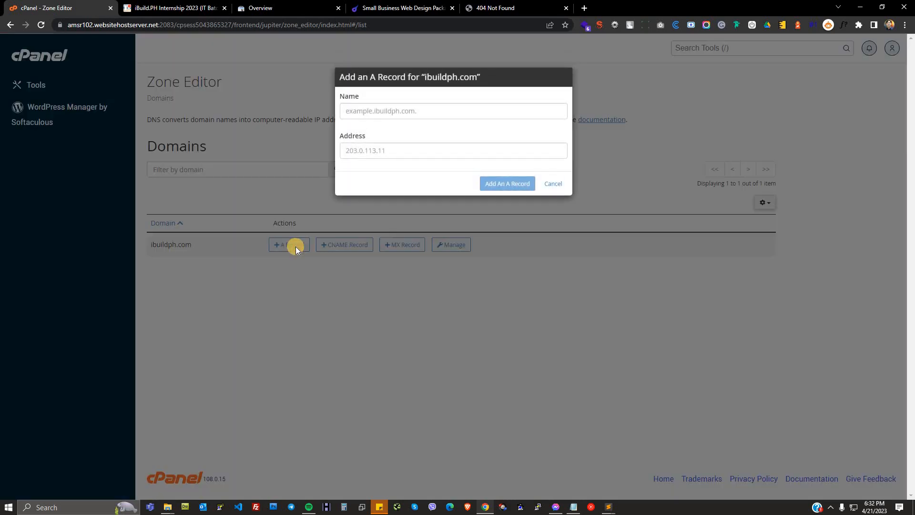
left_click(553, 184)
Step: Open the zone record management for ibuildph.com and look through its existing DNS records
left_click(449, 244)
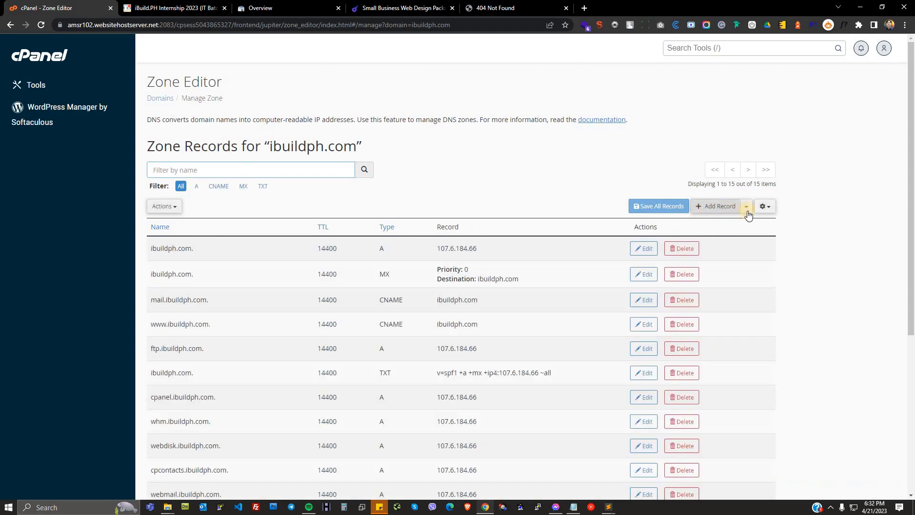
scroll(733, 257, "down", 1)
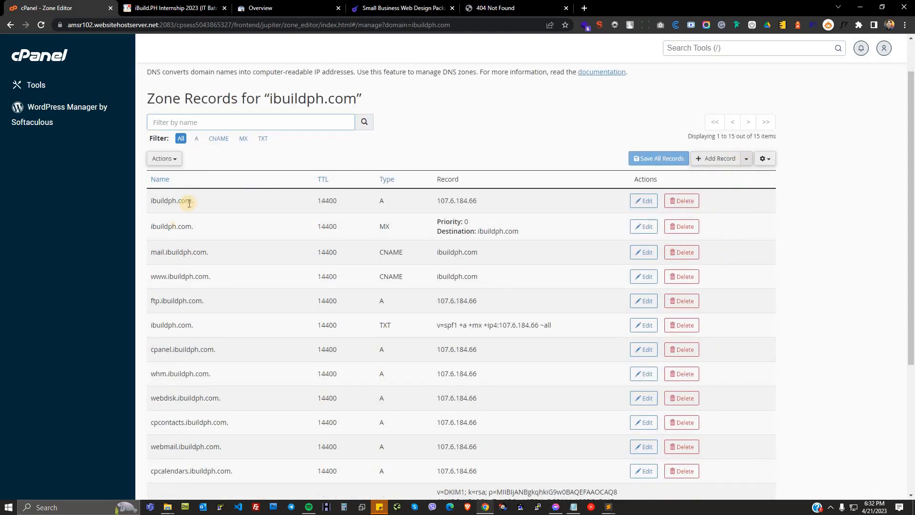
Step: Start a new TXT record in the zone records for ibuildph.com
left_click_drag(196, 249, 596, 302)
left_click(870, 284)
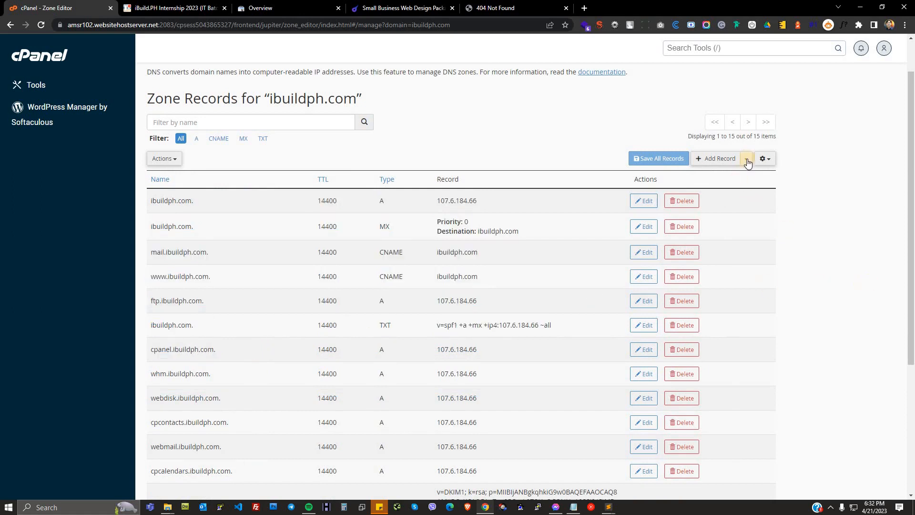
left_click(749, 159)
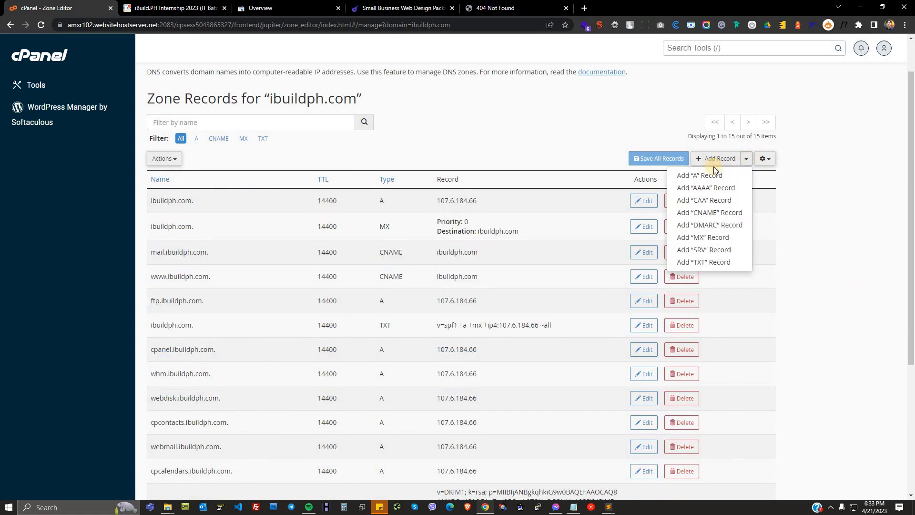
left_click(706, 263)
Step: Move the cPanel tab beside Search Console, check the TXT (recommended) record type there, and return to the Zone Editor
left_click_drag(58, 8, 246, 13)
left_click(247, 12)
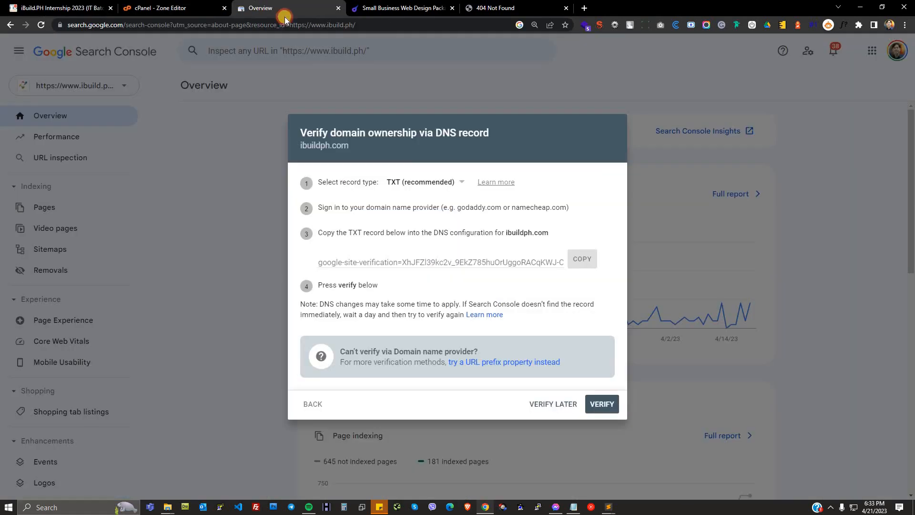
left_click(443, 186)
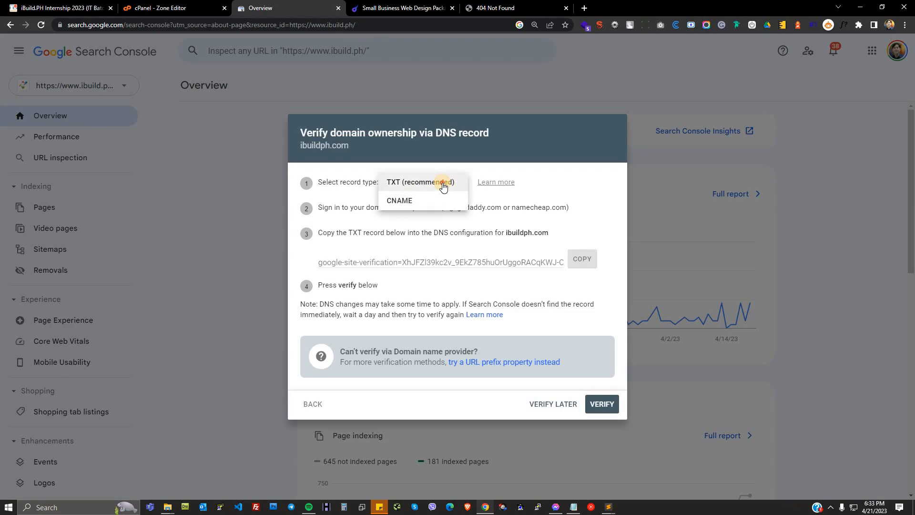
left_click(443, 183)
left_click(169, 4)
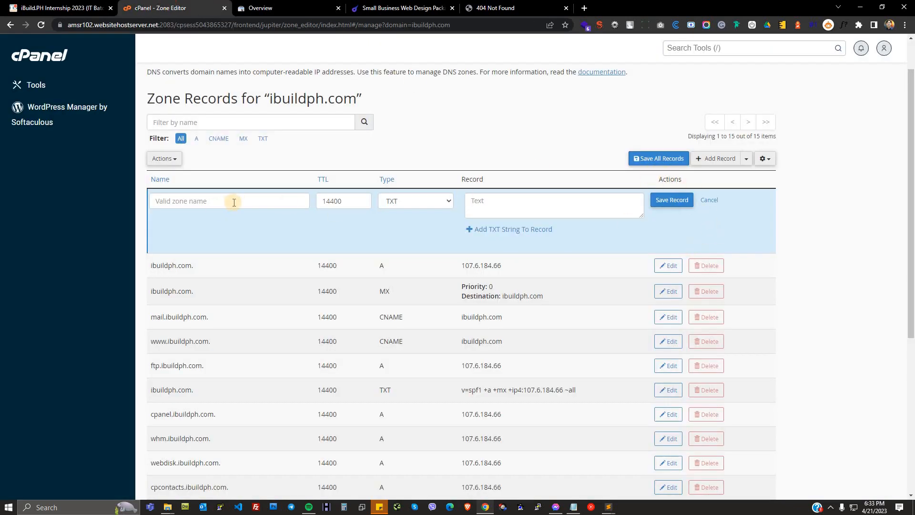
Step: Review the available DNS record types, the verification value kept in Notepad and the Search Console instructions for the new record
left_click(746, 163)
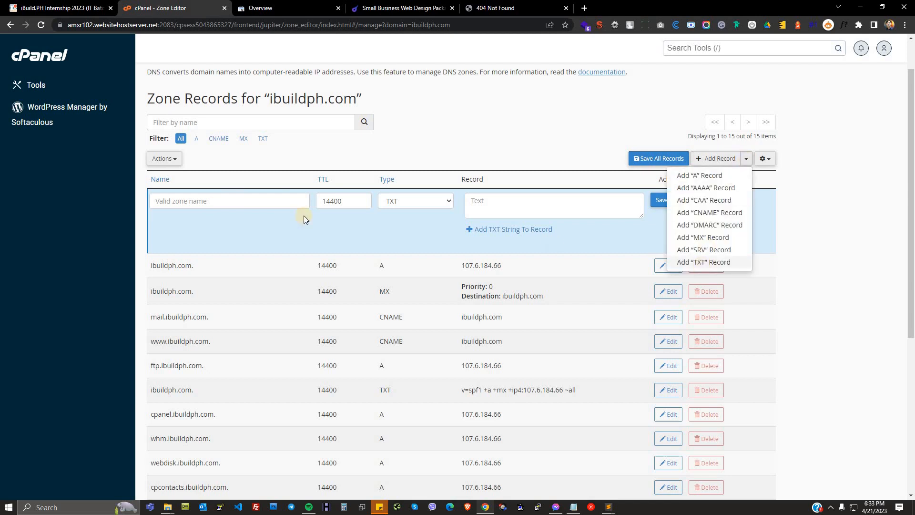
left_click(186, 201)
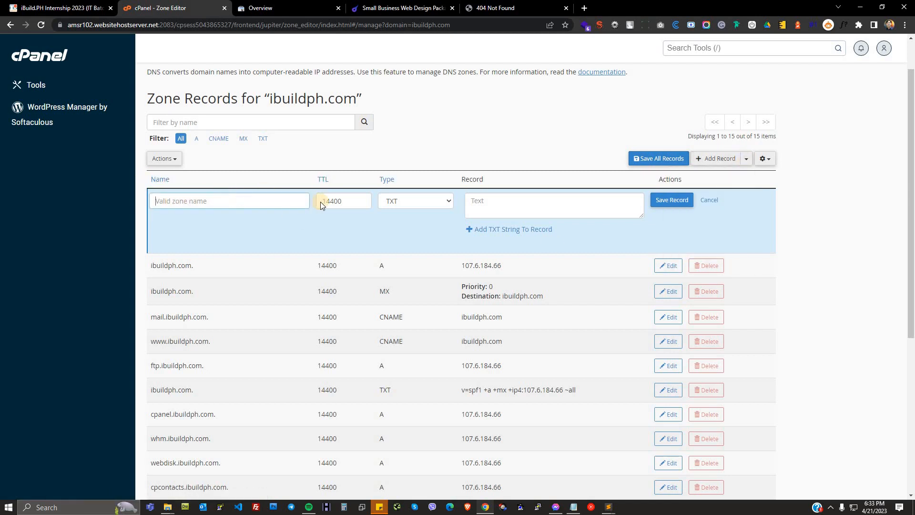
key("alt+Tab")
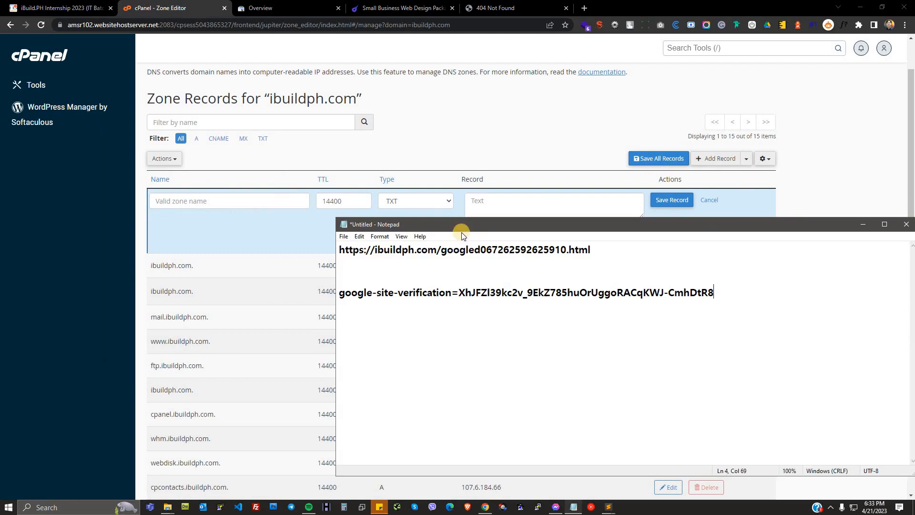
left_click(198, 266)
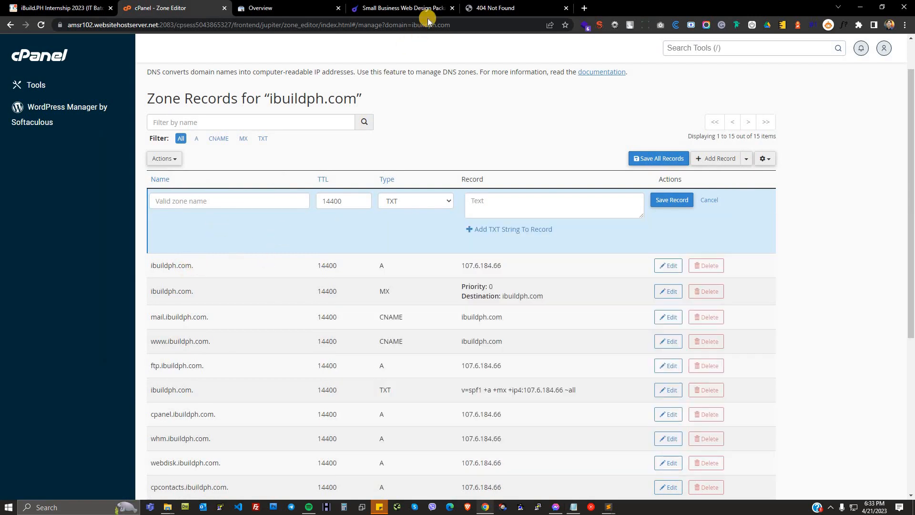
left_click(279, 8)
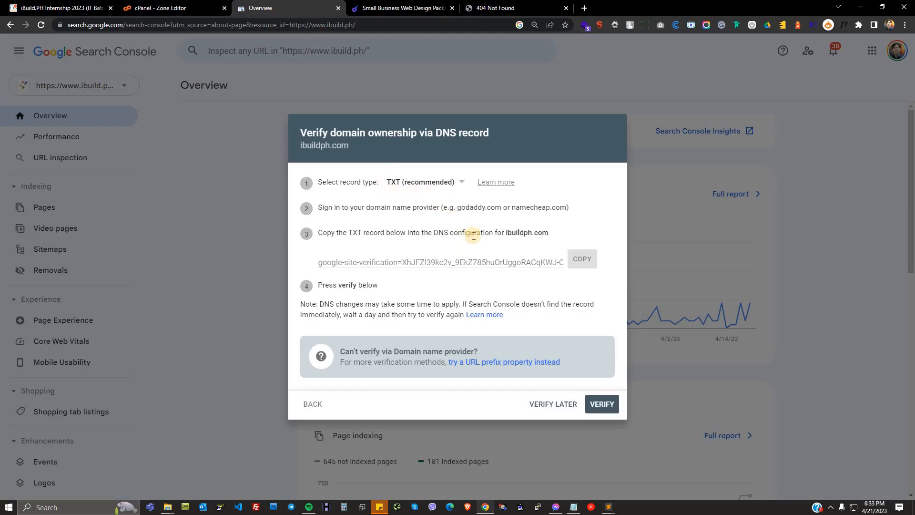
left_click(182, 6)
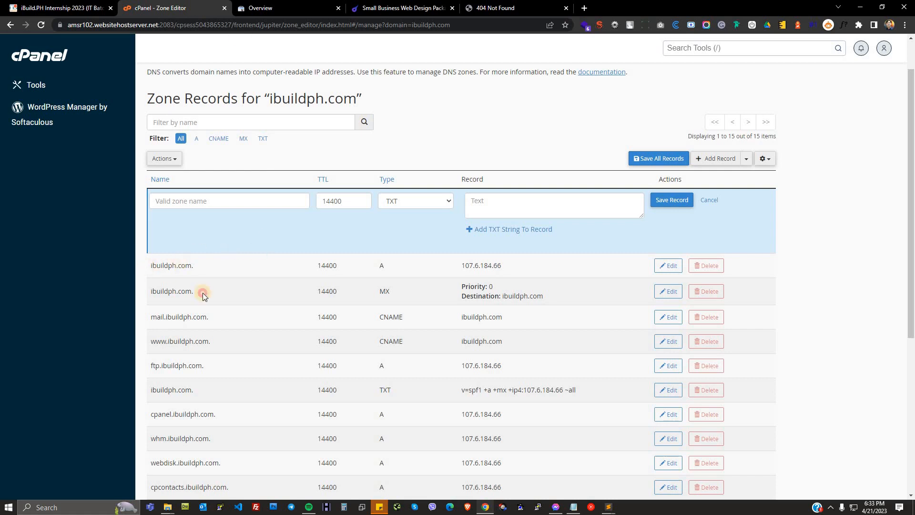
Step: Examine how the domain name is written in the existing zone records, especially the ibuildph.com A record
left_click_drag(203, 292, 773, 334)
scroll(811, 364, "down", 2)
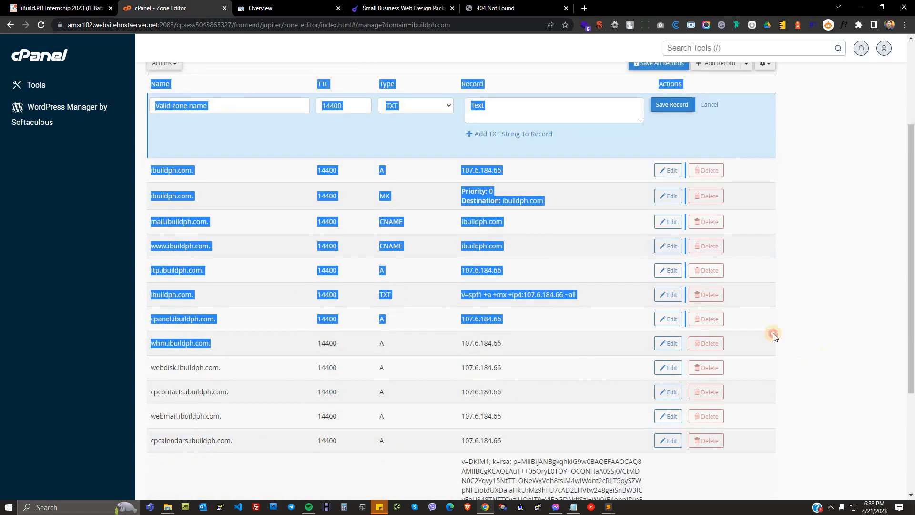
left_click(191, 171)
left_click_drag(196, 171, 150, 176)
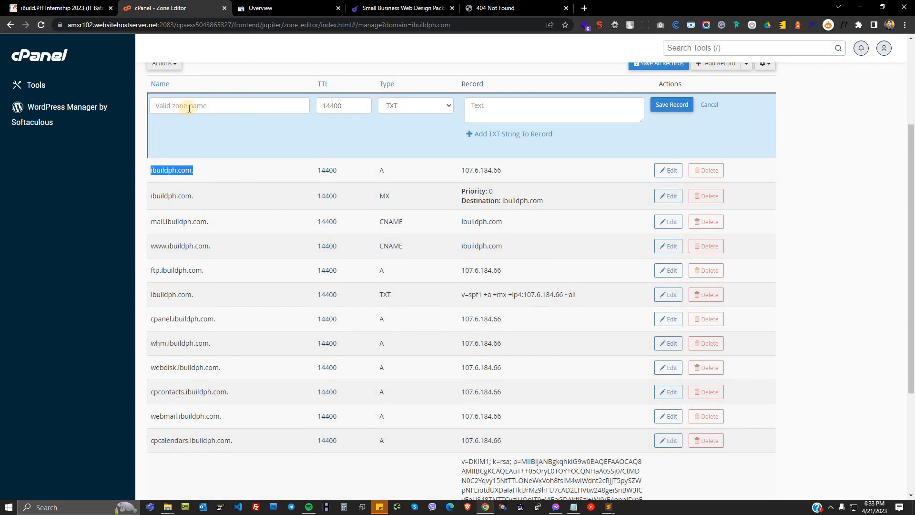
scroll(204, 137, "up", 2)
left_click(202, 271)
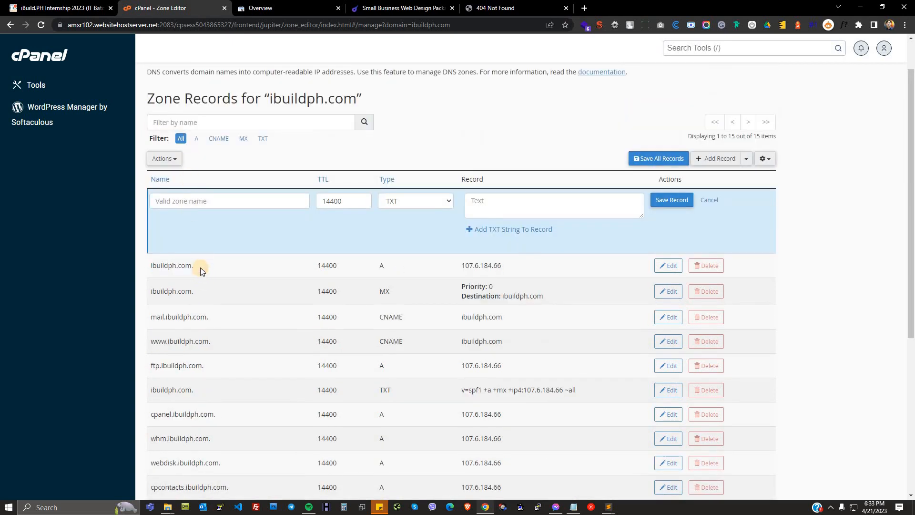
Step: Copy the name ibuildph.com. from the existing A record into the new TXT record's name
key("ctrl+plus")
key("ctrl+plus")
key("ctrl+plus")
key("ctrl+plus")
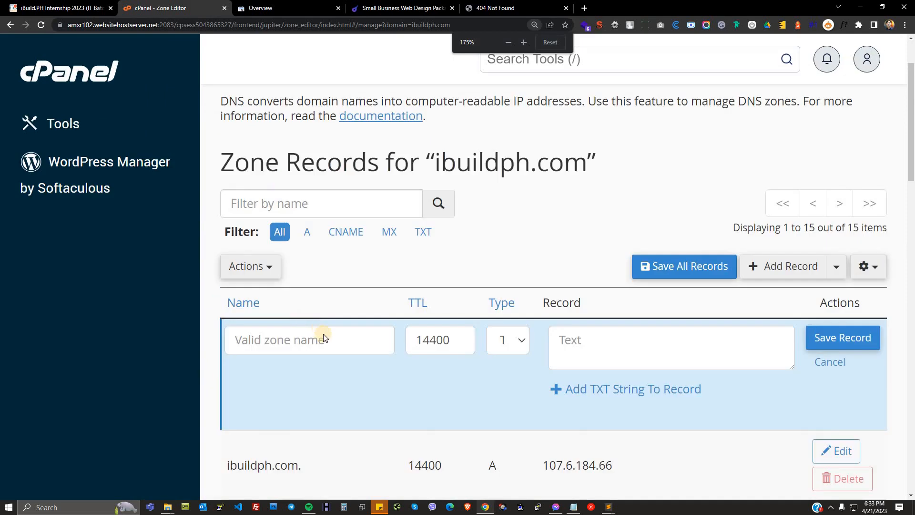
scroll(332, 329, "down", 3)
scroll(331, 329, "down", 1)
left_click_drag(303, 275, 225, 278)
key("ctrl+c")
left_click(279, 151)
key("ctrl+v")
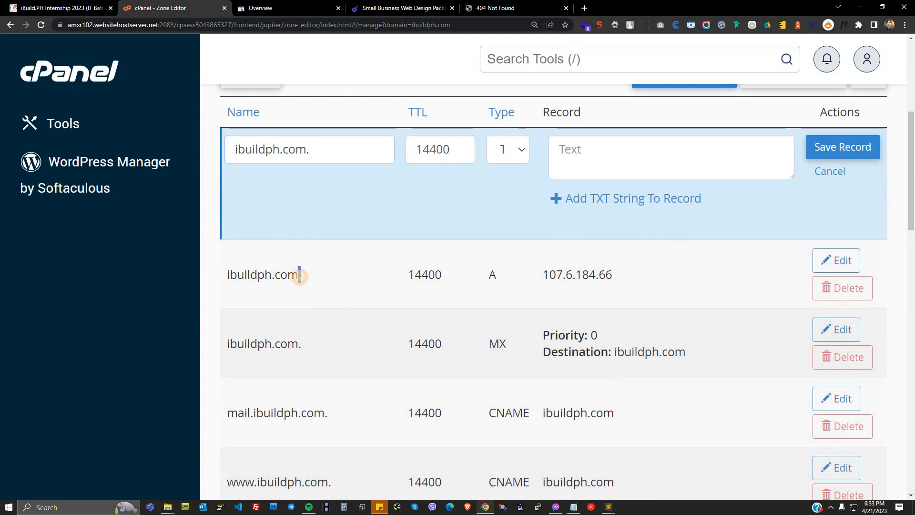
Step: Check the new record's trailing dot, TTL and TXT type against the existing zone records
left_click(308, 151)
key("ctrl+minus")
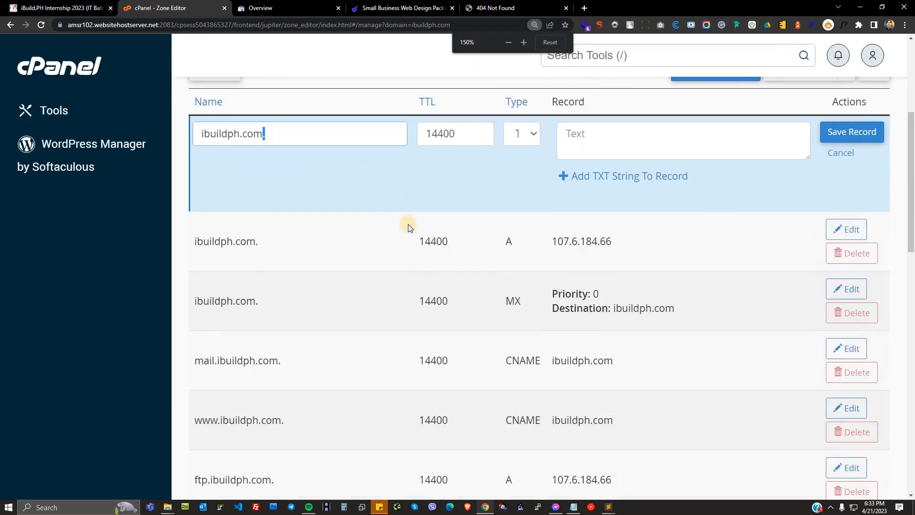
key("ctrl+minus")
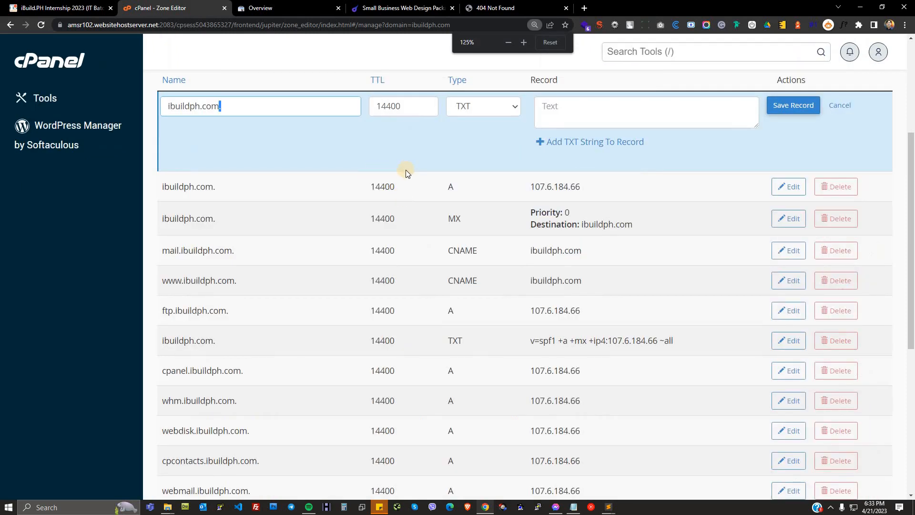
scroll(403, 170, "up", 1)
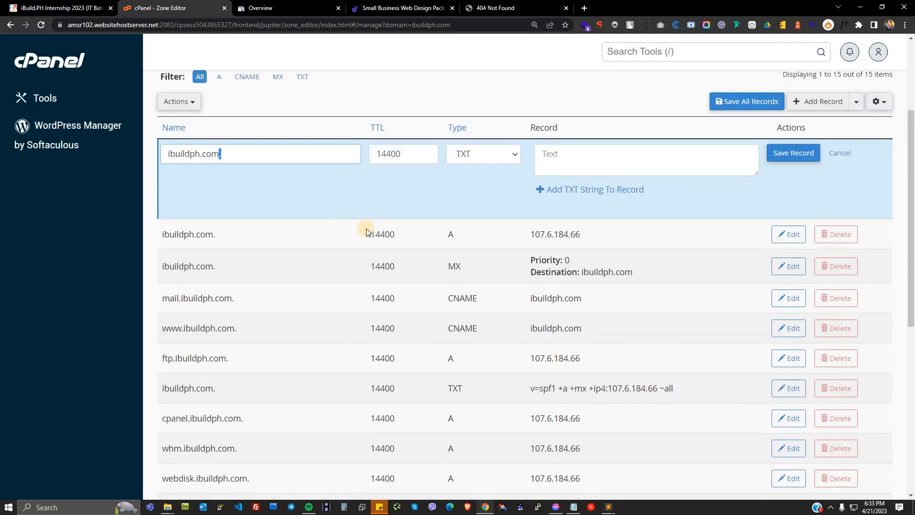
left_click(388, 154)
double_click(402, 154)
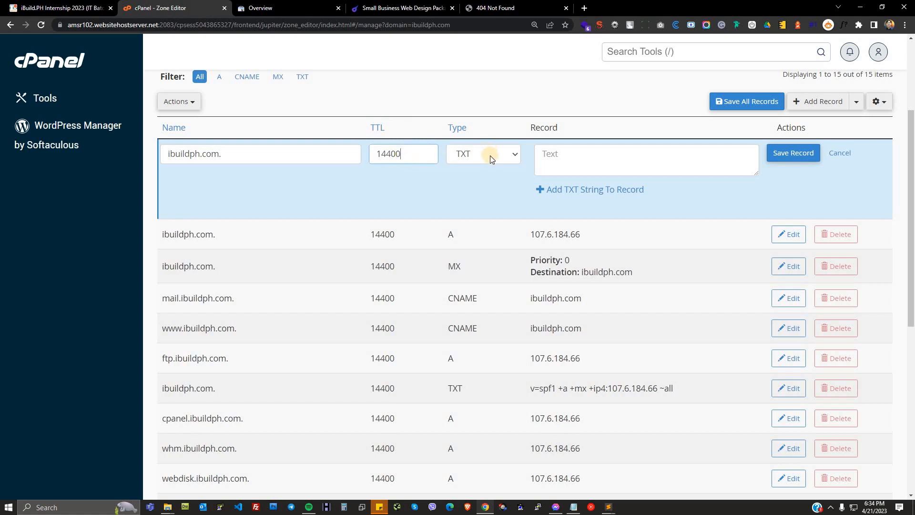
double_click(377, 234)
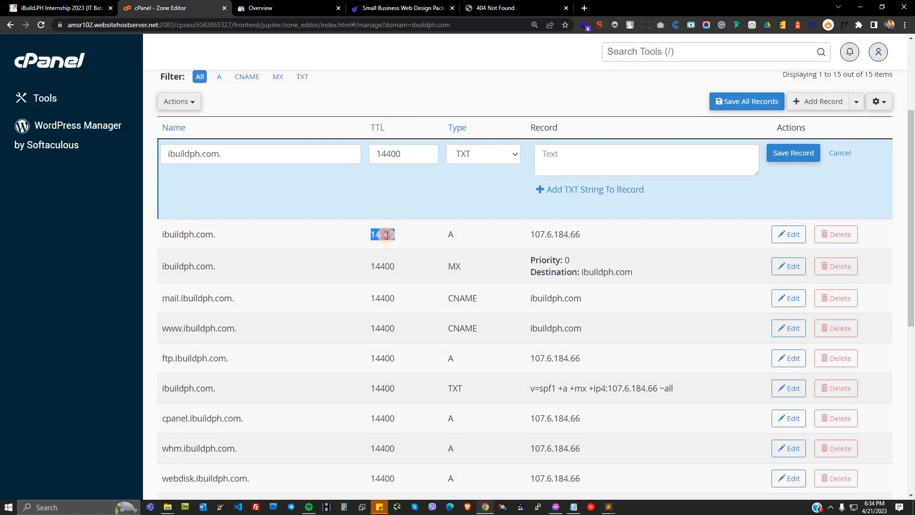
scroll(416, 219, "up", 2)
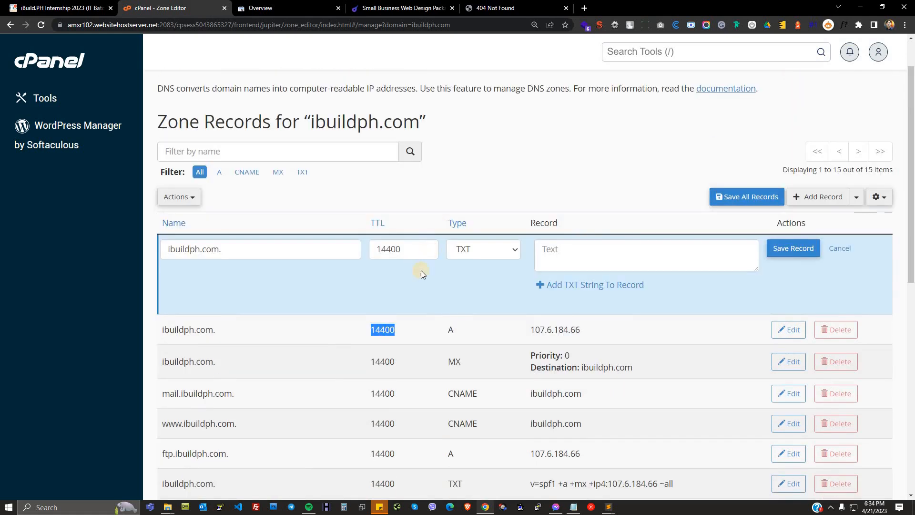
scroll(403, 267, "down", 1)
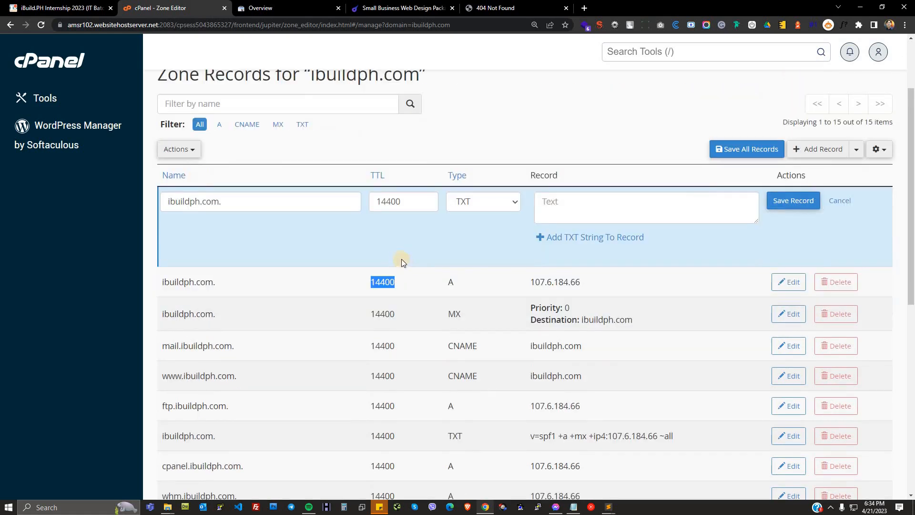
left_click(451, 231)
left_click(508, 202)
Step: Copy the google-site-verification token from Search Console into the new TXT record's text and save the record
left_click(581, 218)
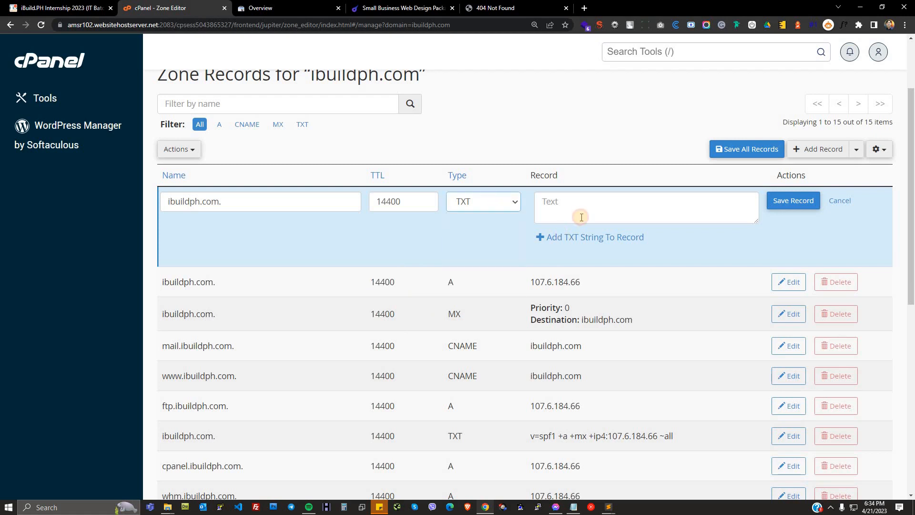
left_click(307, 7)
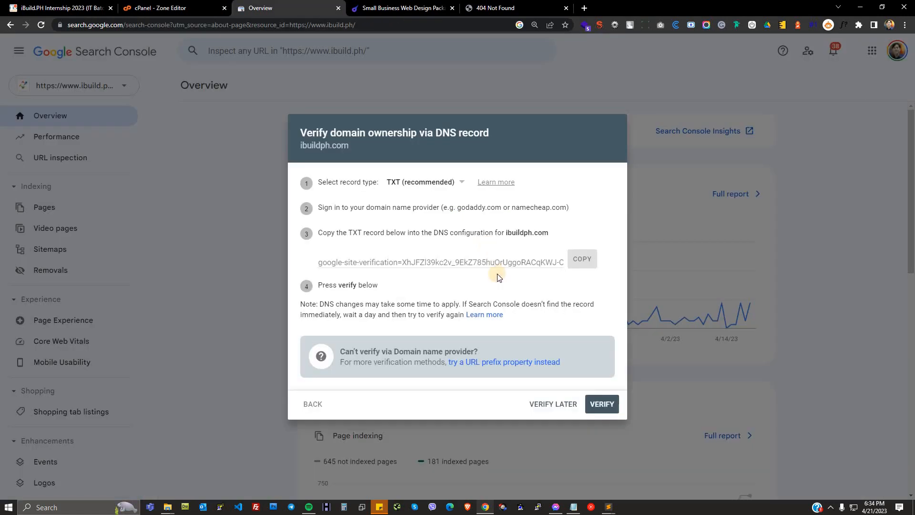
left_click(576, 265)
left_click(159, 9)
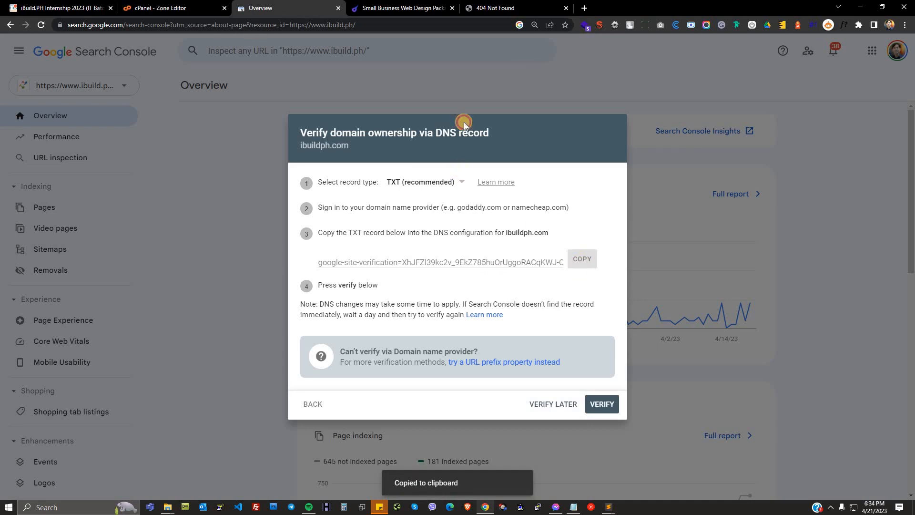
key("ctrl+v")
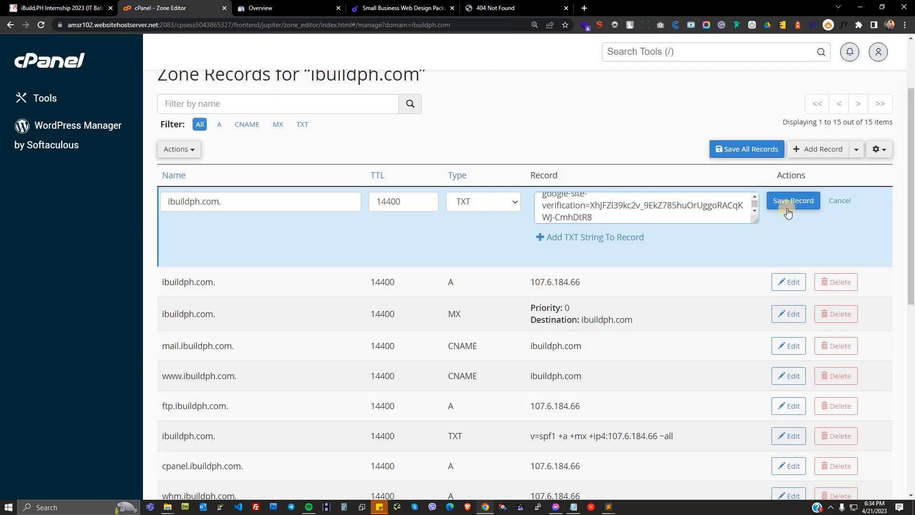
left_click(801, 206)
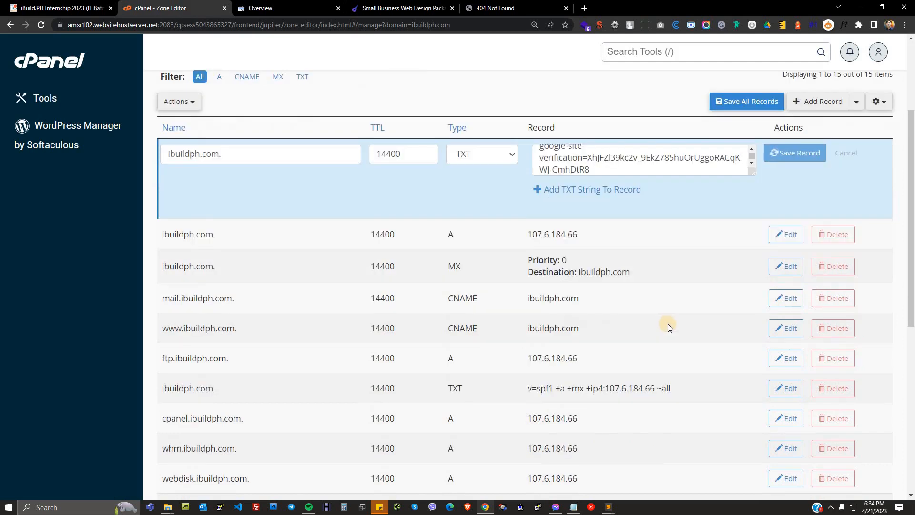
Step: Locate the saved google-site-verification TXT record at the end of the zone list and highlight its value
scroll(669, 324, "down", 10)
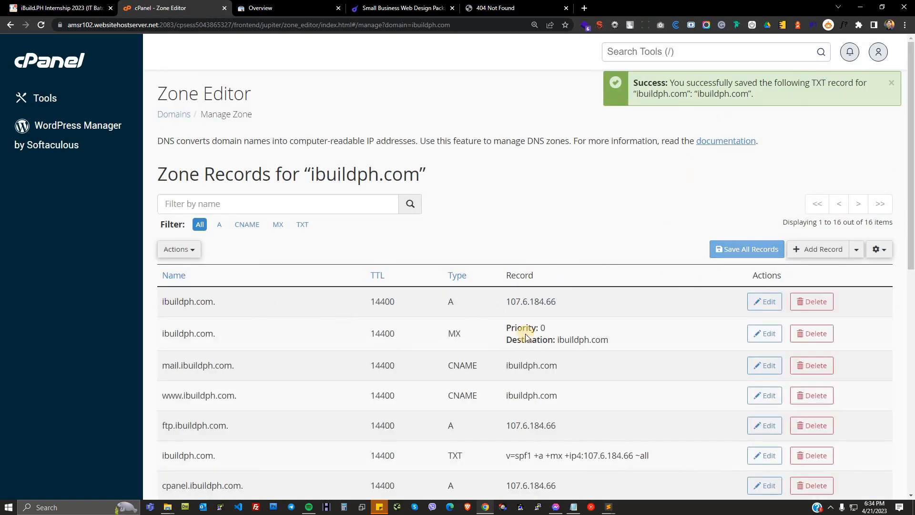
scroll(570, 349, "down", 10)
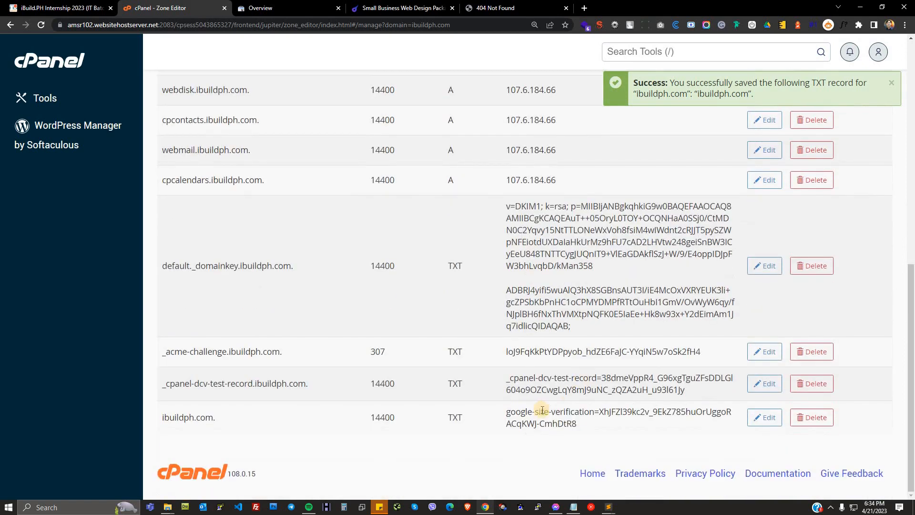
triple_click(596, 427)
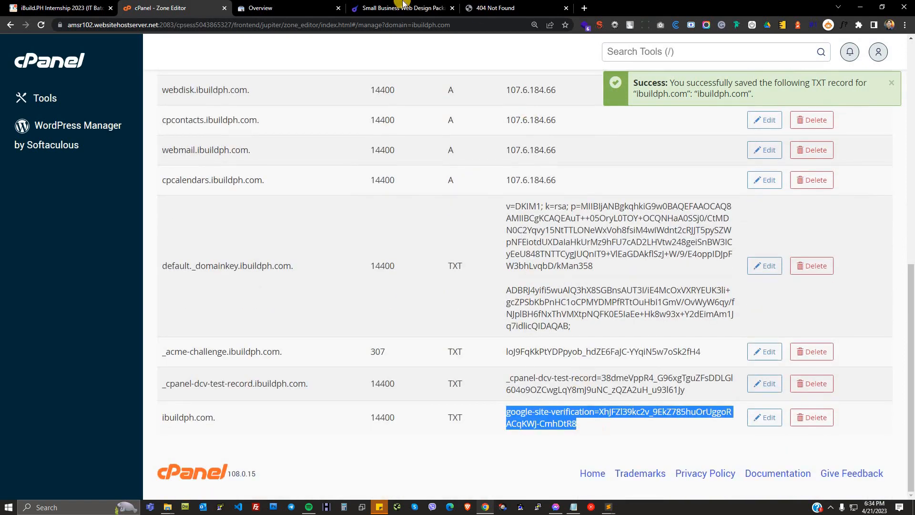
Step: Verify the ownership of ibuildph.com in Search Console, open the new property and view the property list
left_click(302, 9)
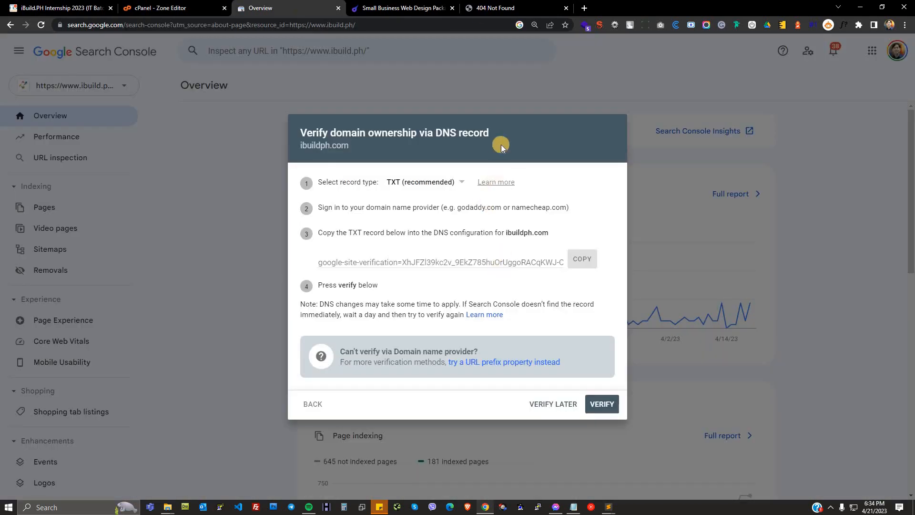
left_click(601, 406)
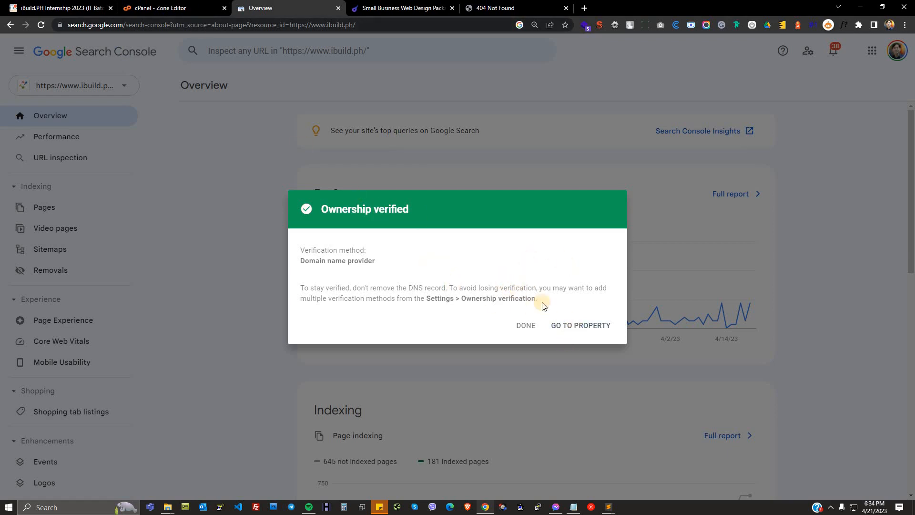
left_click(575, 328)
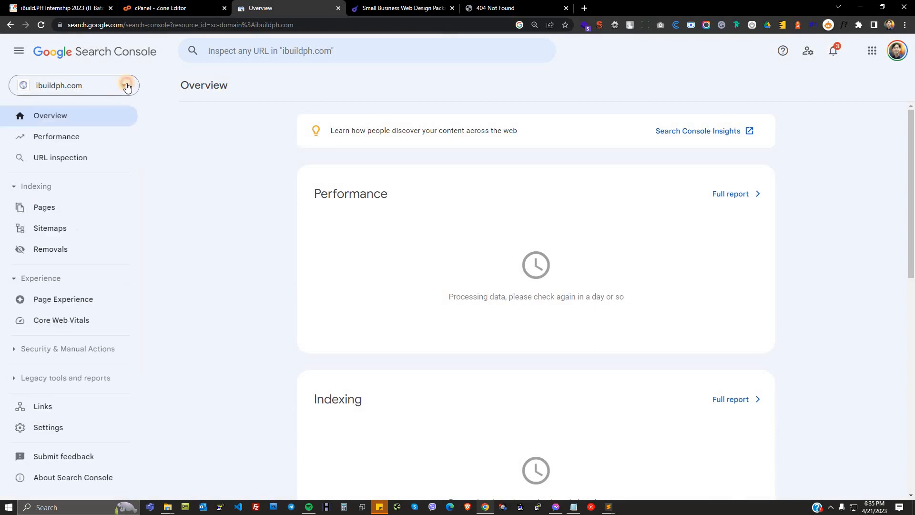
left_click(125, 87)
left_click(267, 179)
Step: Bring up the Notepad notes with the verification details and close them without saving
left_click(573, 507)
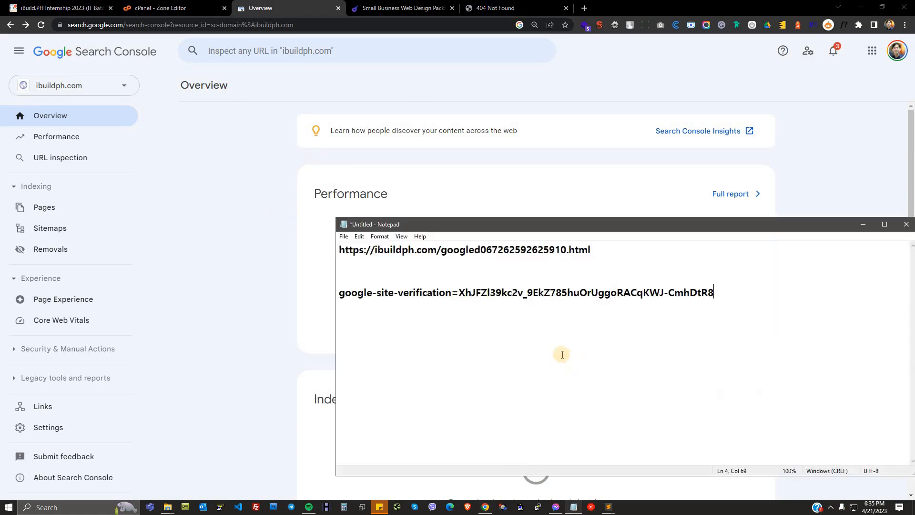
key("ctrl+a")
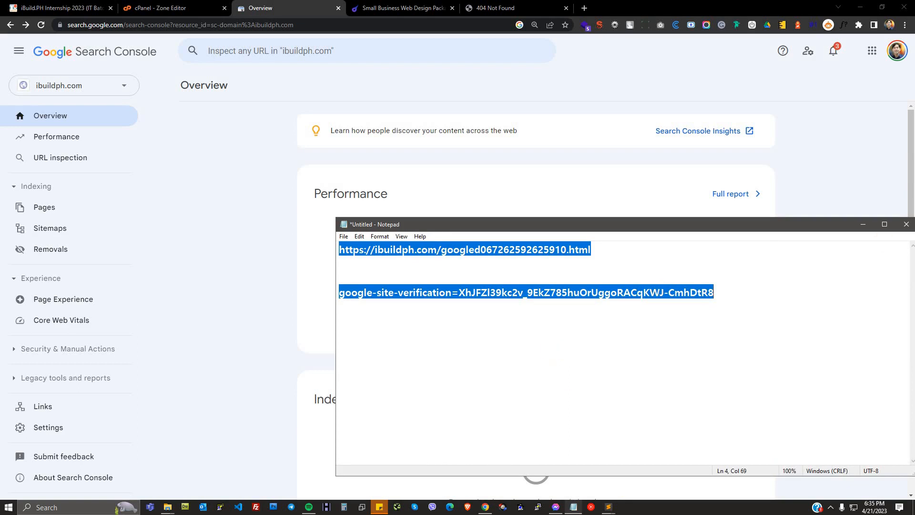
left_click(906, 228)
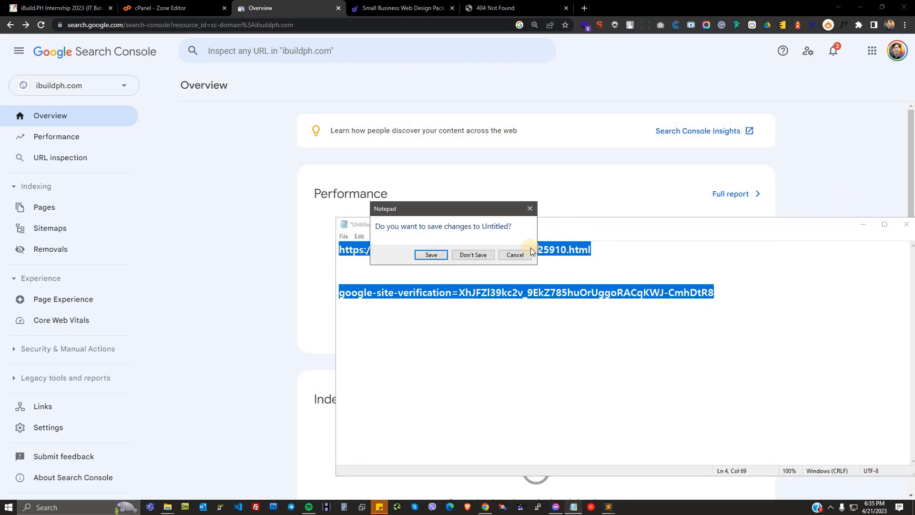
left_click(474, 255)
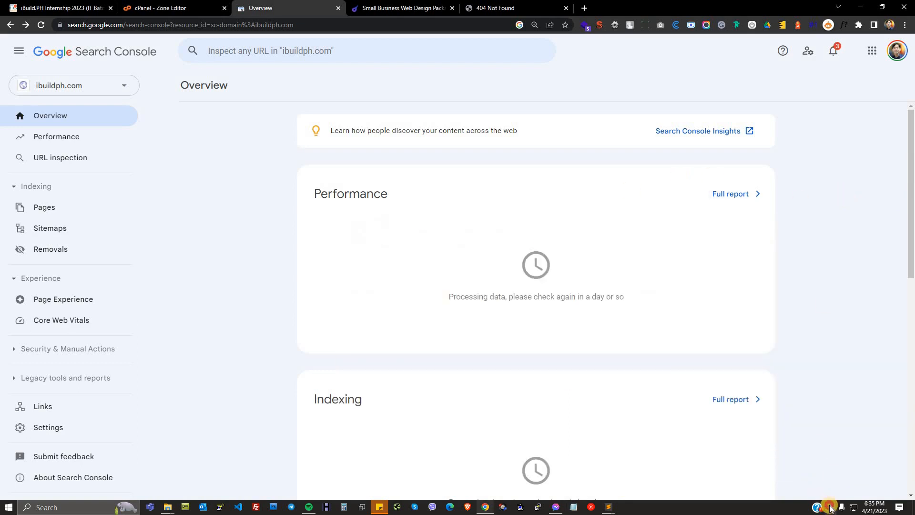